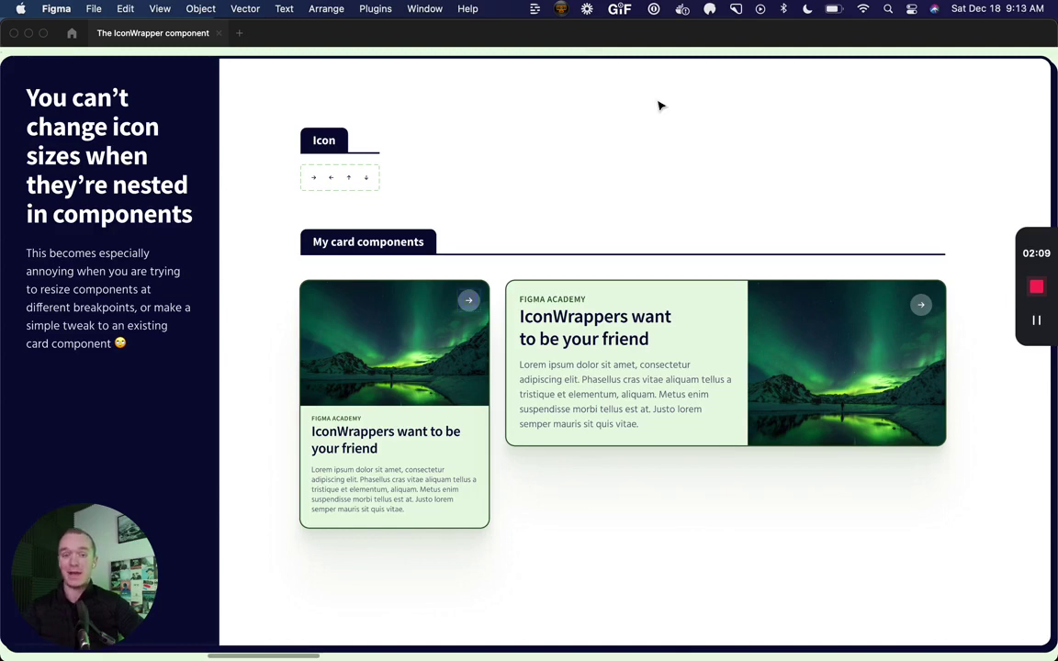
Restore the editing interface, then advance to 'The larger the component set, the bigger the problem' slide
key("super+backslash")
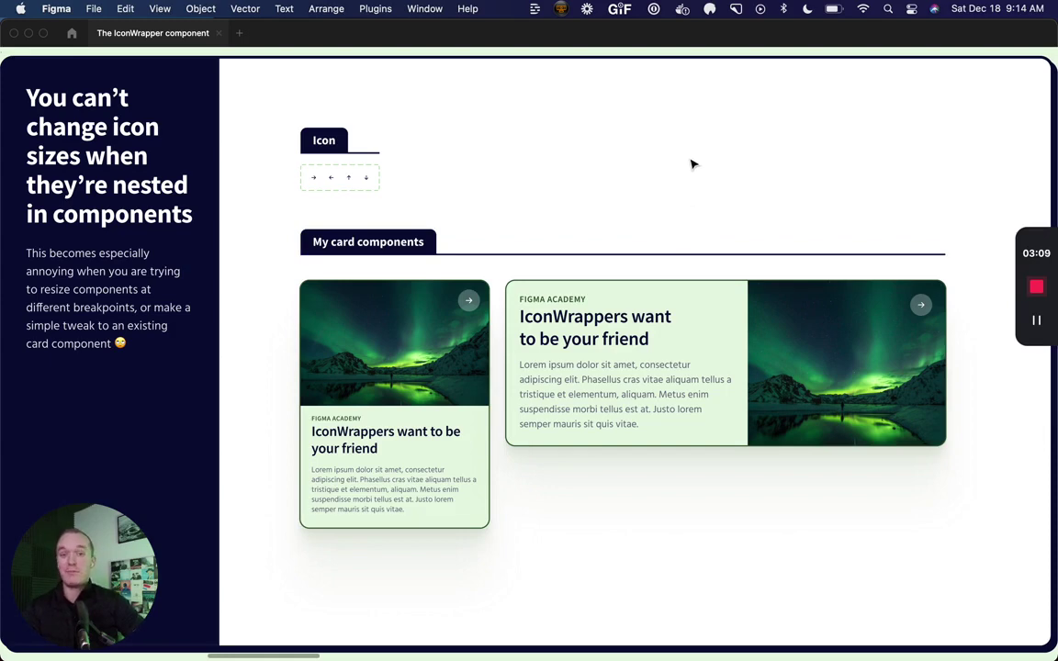
key("n")
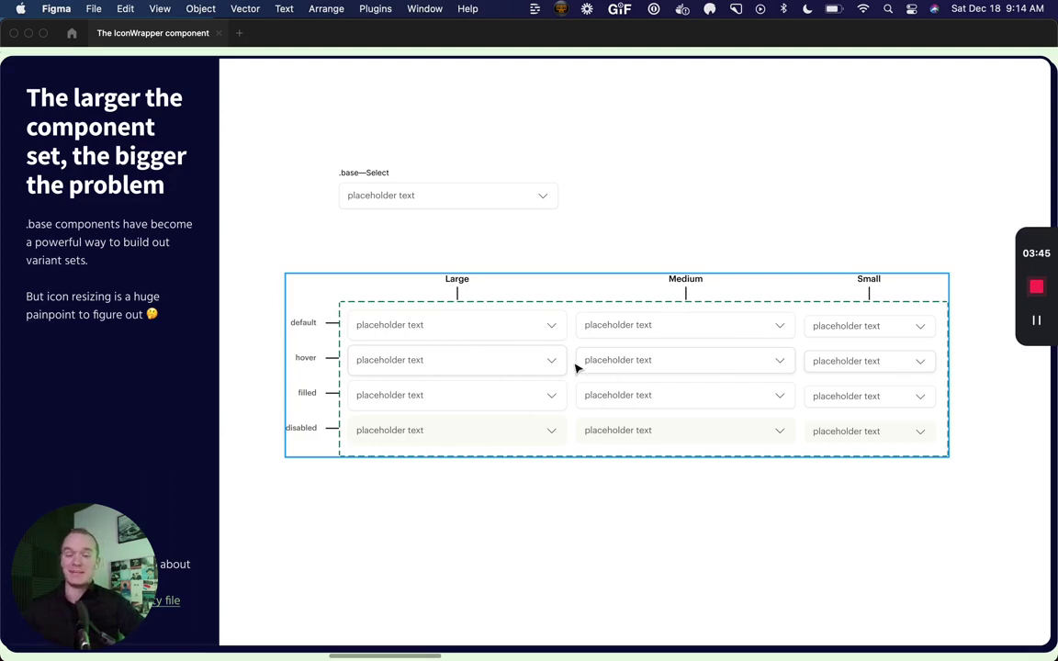
left_click(551, 234)
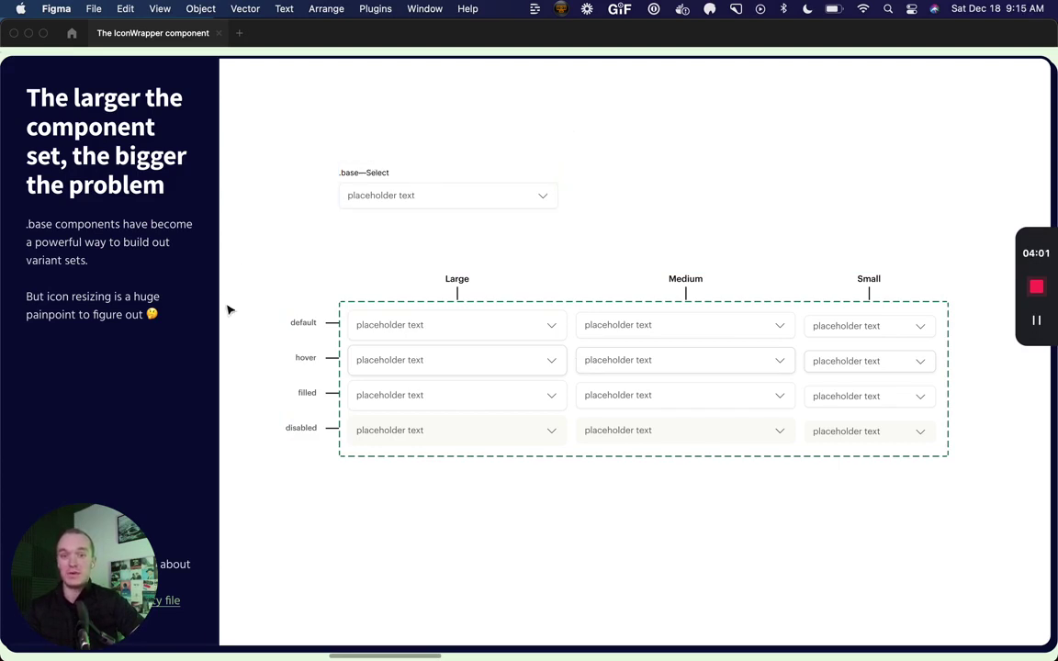
left_click(417, 187)
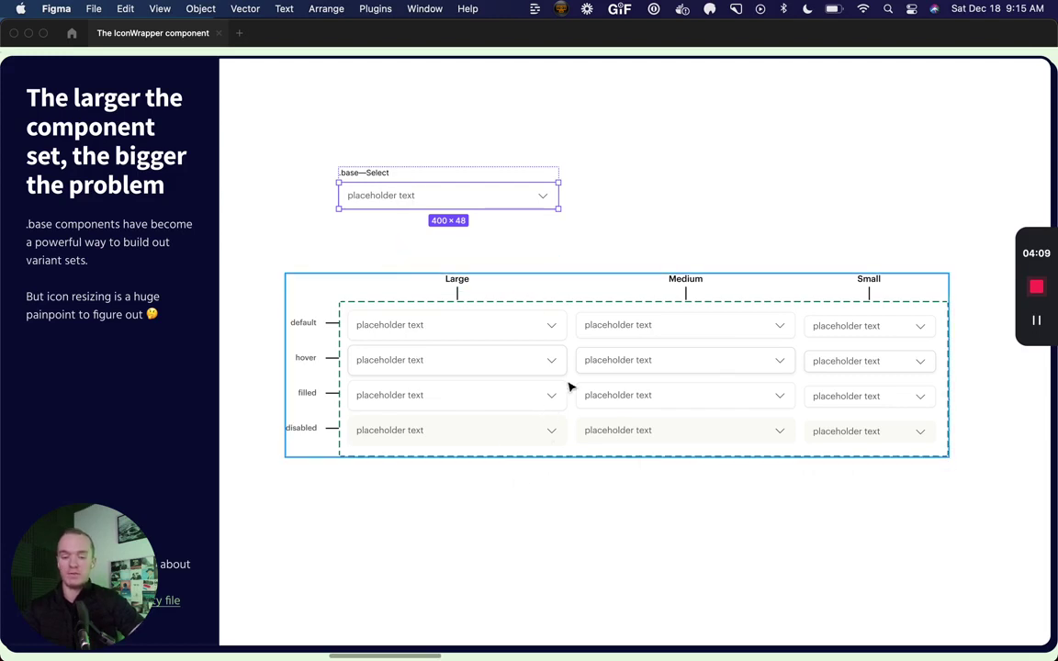
left_click(1039, 412)
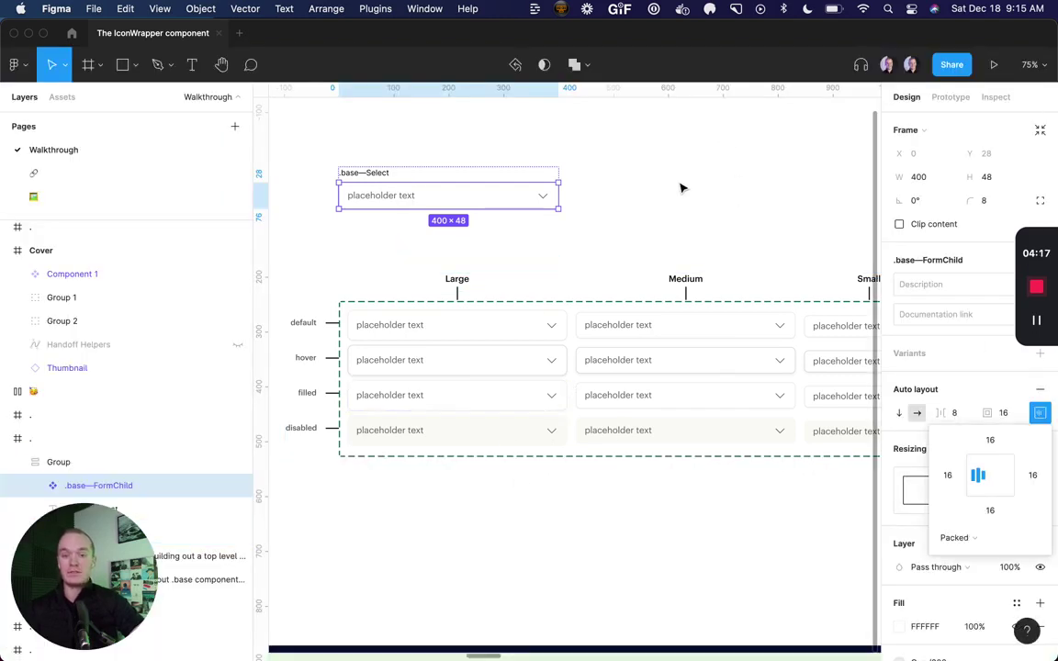
left_click(946, 475)
type("24")
key("Return")
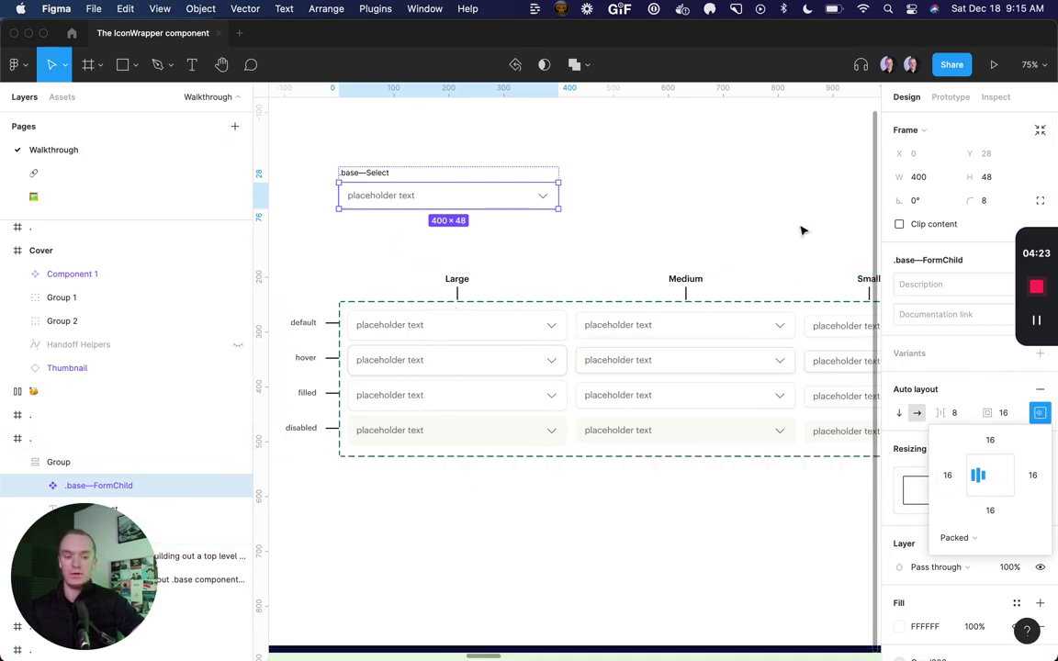
left_click(774, 213)
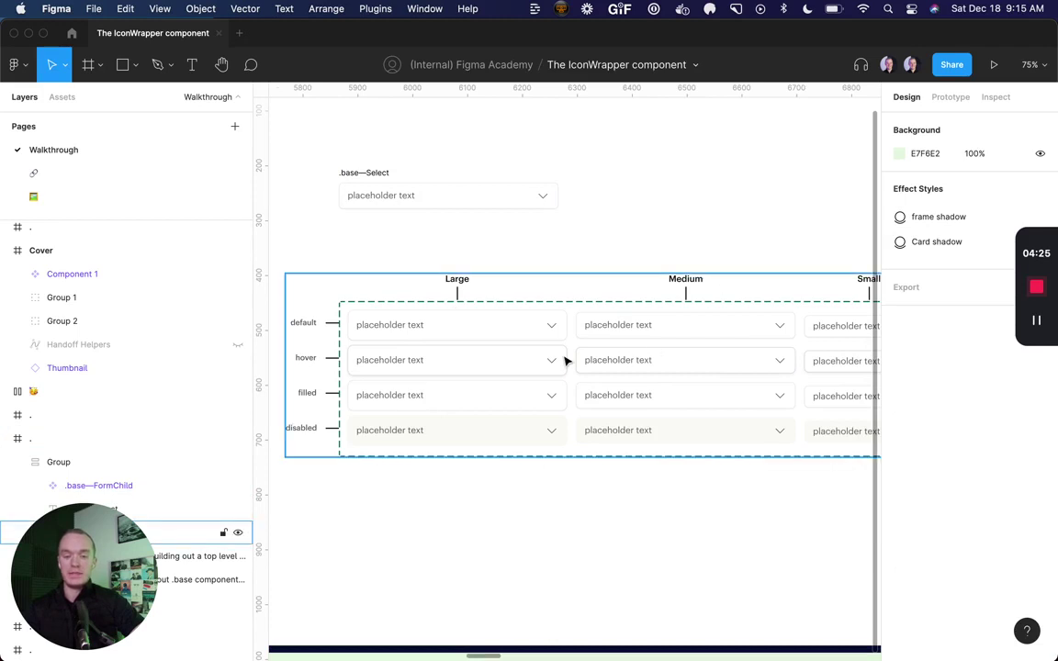
key("super+backslash")
left_click(550, 331)
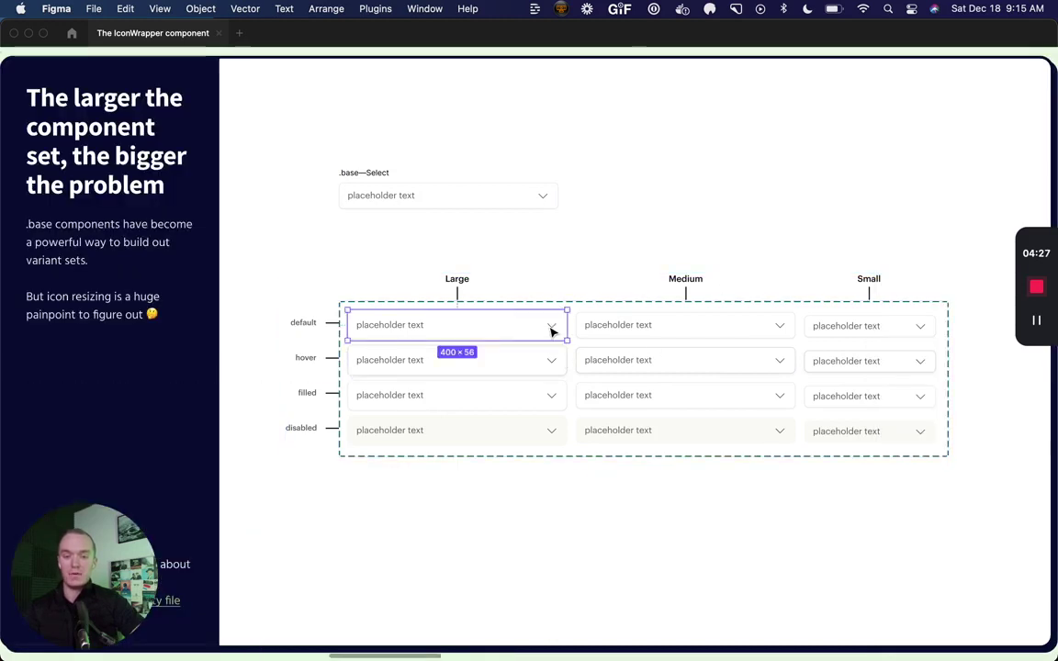
key("super+backslash")
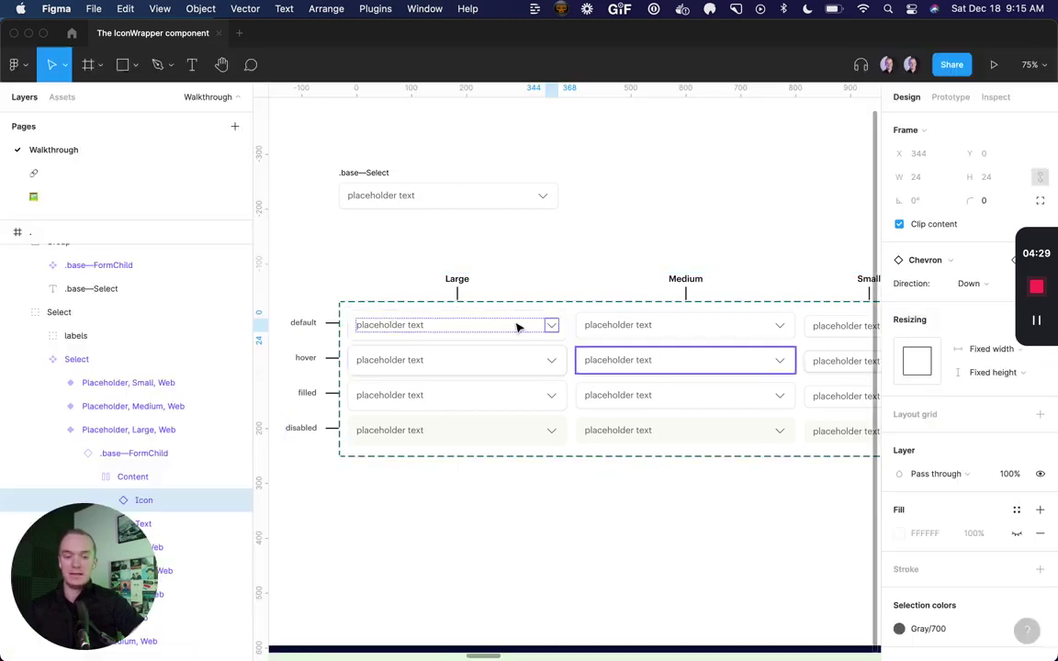
key("super+backslash")
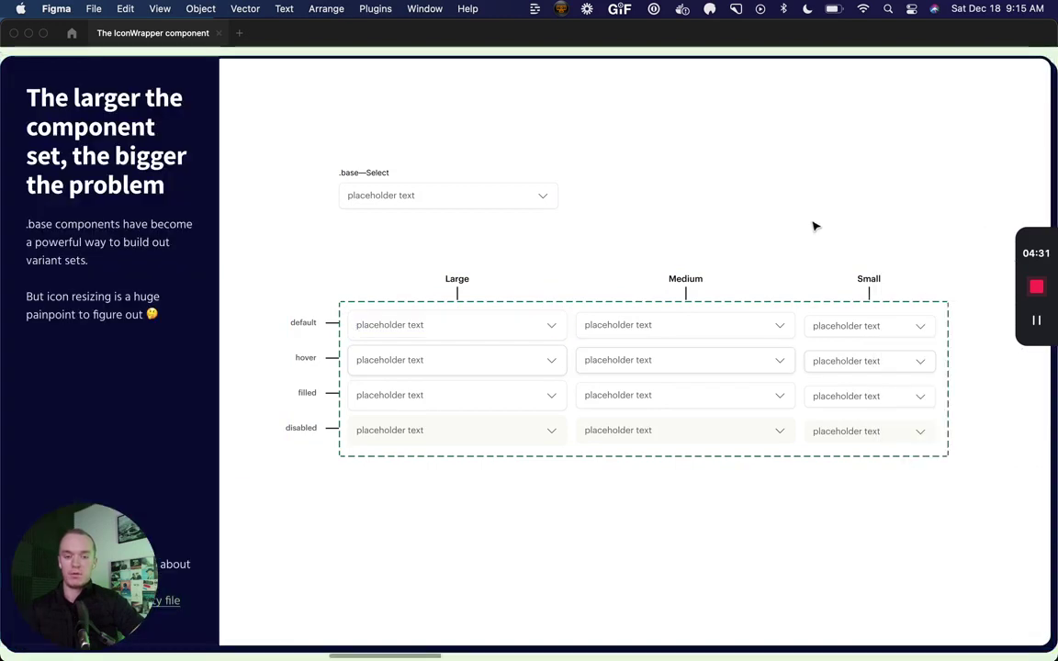
scroll(755, 413, "right", 5)
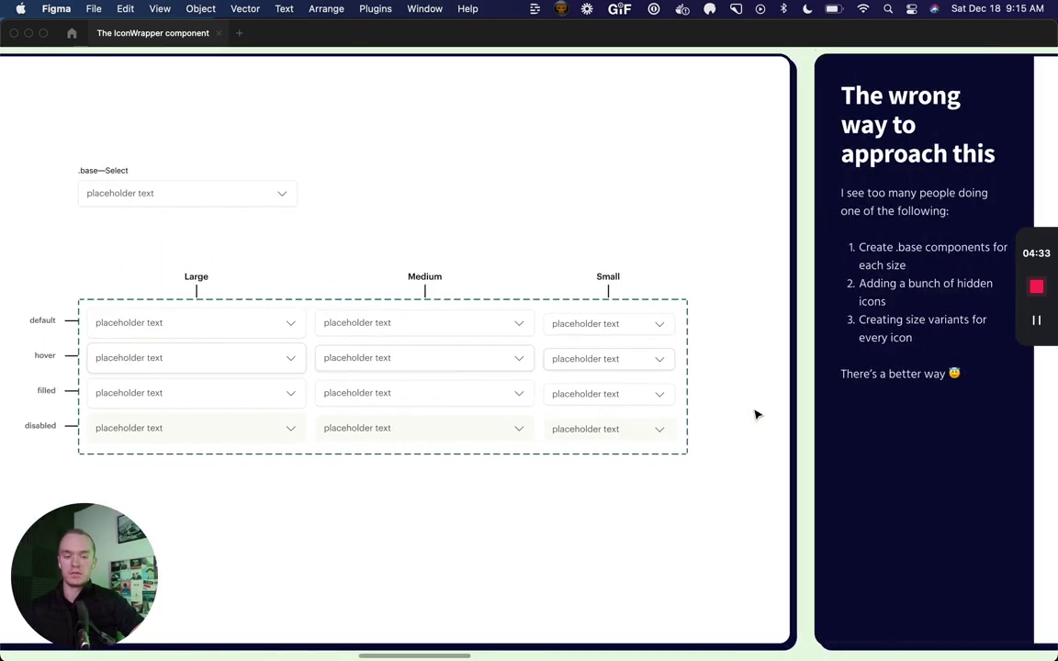
key("super+equal")
key("super+equal")
scroll(755, 406, "right", 10)
scroll(756, 406, "up", 3)
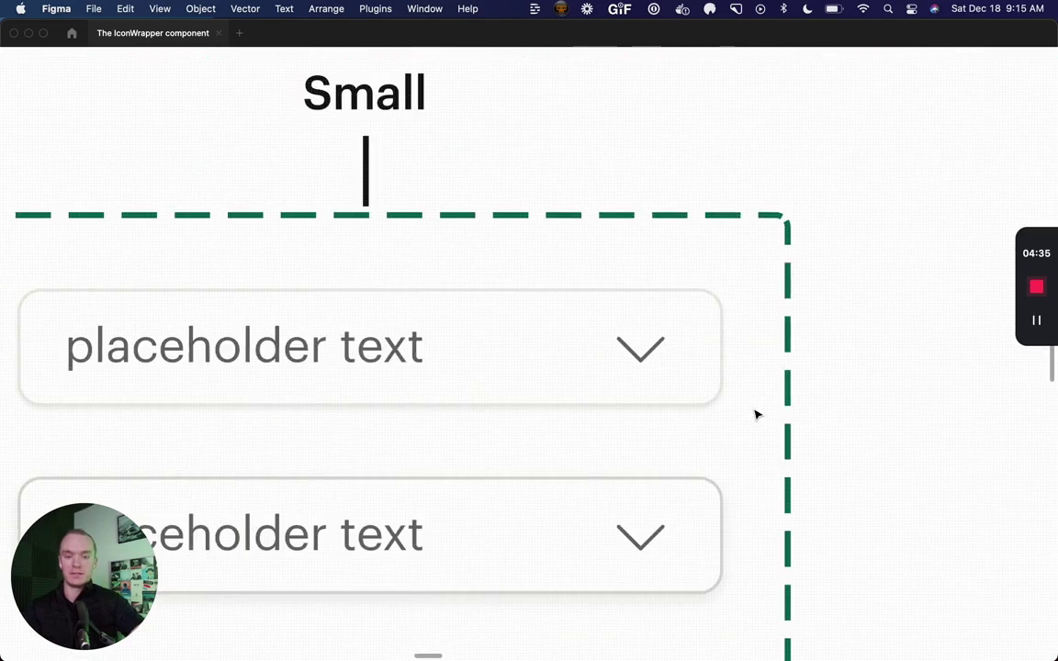
left_click_drag(658, 373, 720, 365)
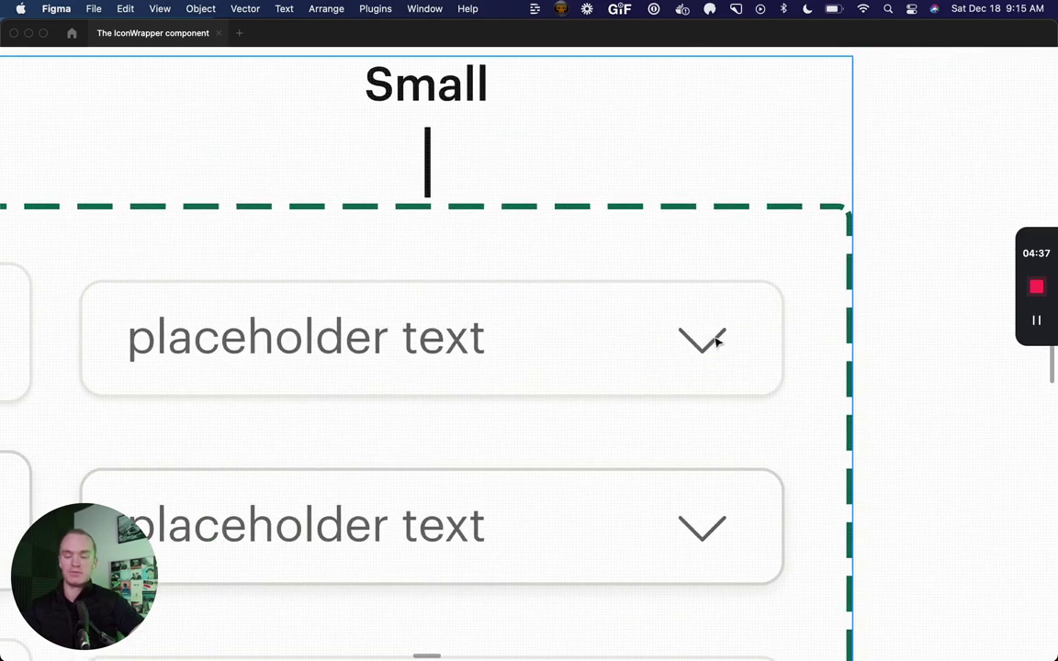
left_click(709, 347)
double_click(708, 347)
double_click(709, 347)
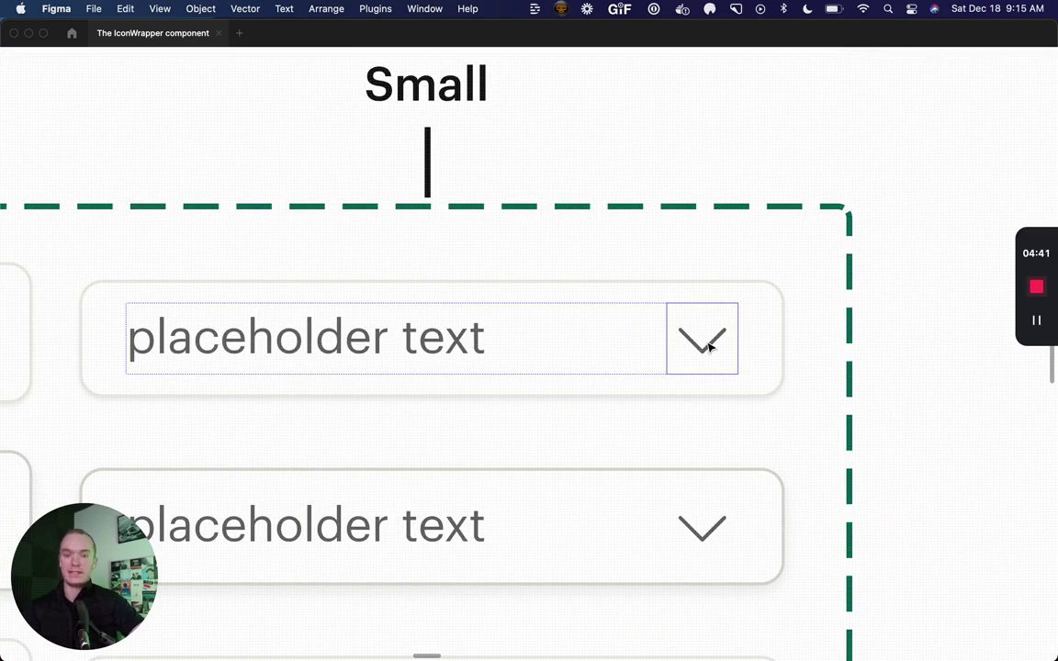
scroll(709, 347, "down", 10)
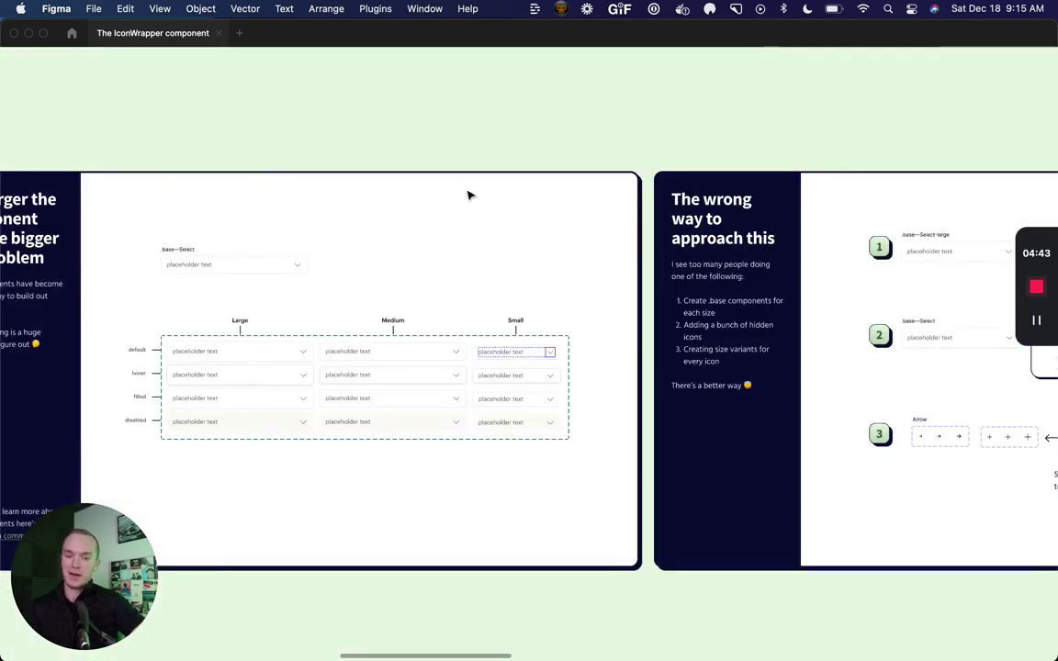
scroll(486, 120, "left", 3)
left_click(474, 111)
key("super+backslash")
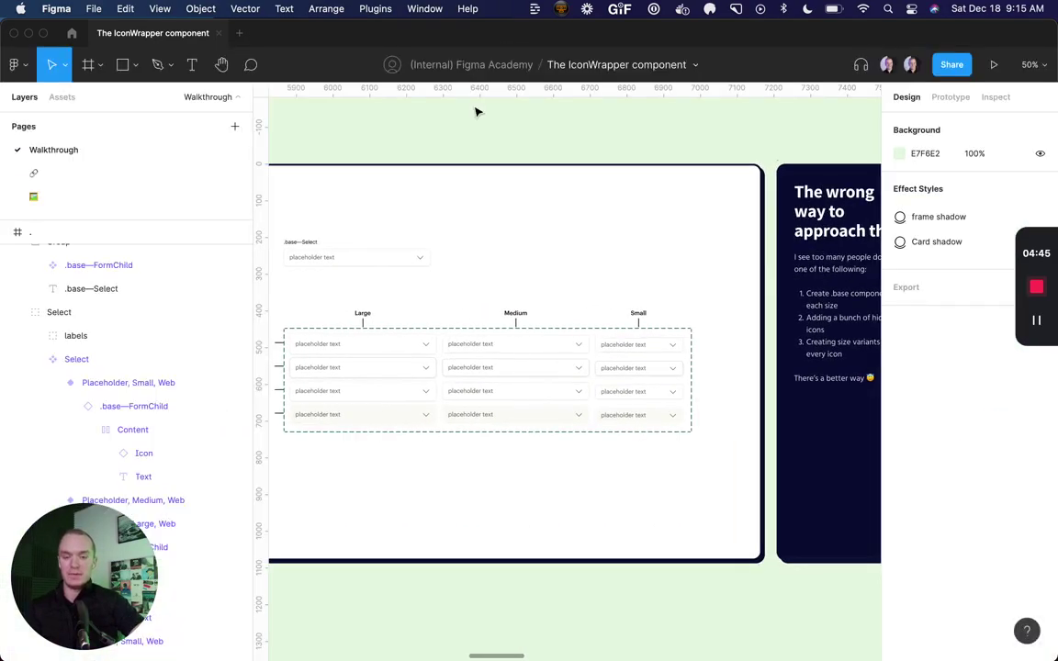
scroll(474, 111, "left", 2)
key("super+backslash")
scroll(475, 111, "left", 1)
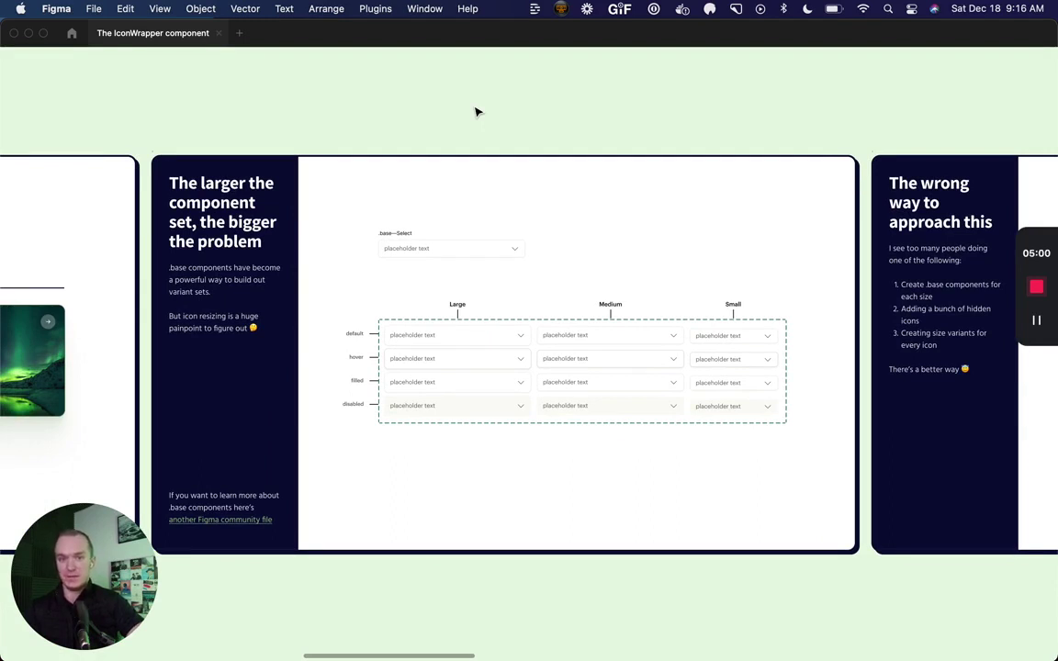
Advance a slide and drill into the example Select's chevron to inspect its icon layers
key("Right")
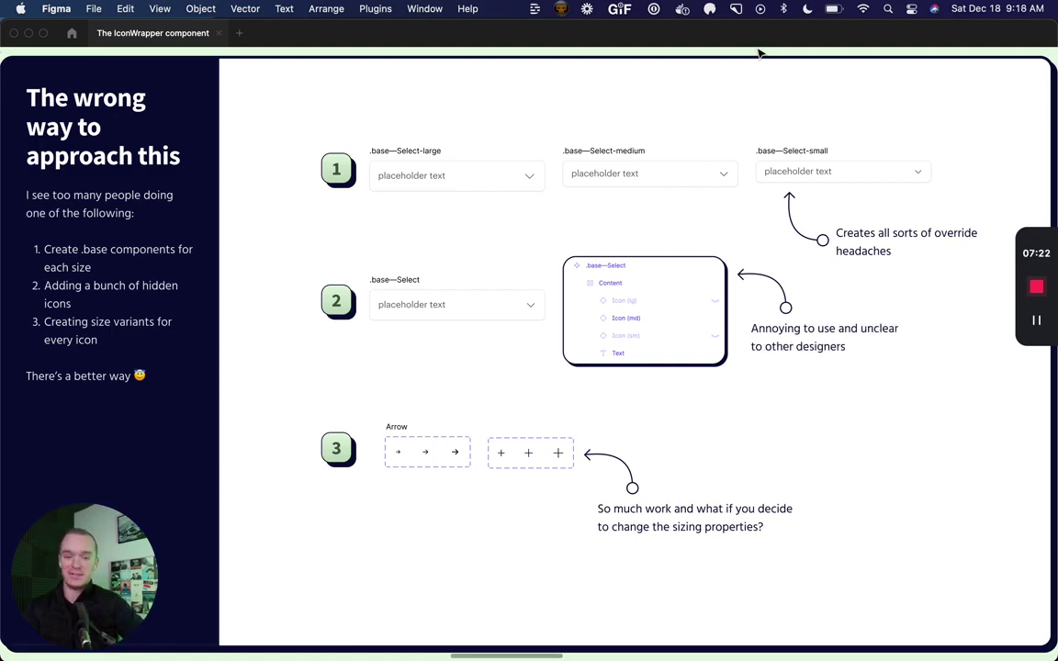
double_click(528, 308)
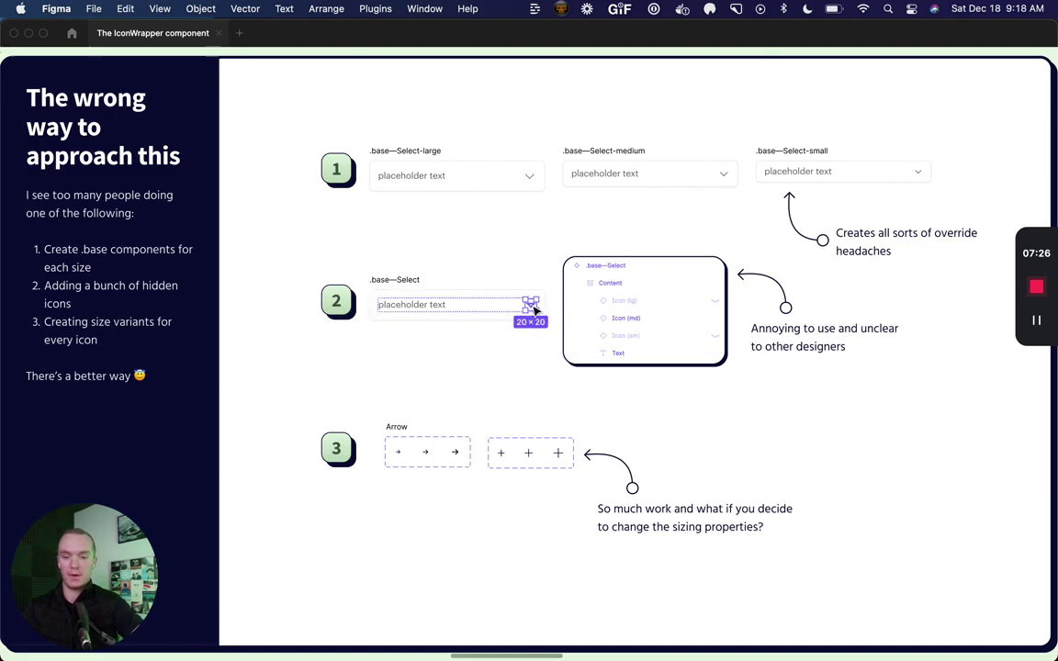
key("super+backslash")
scroll(90, 408, "down", 2)
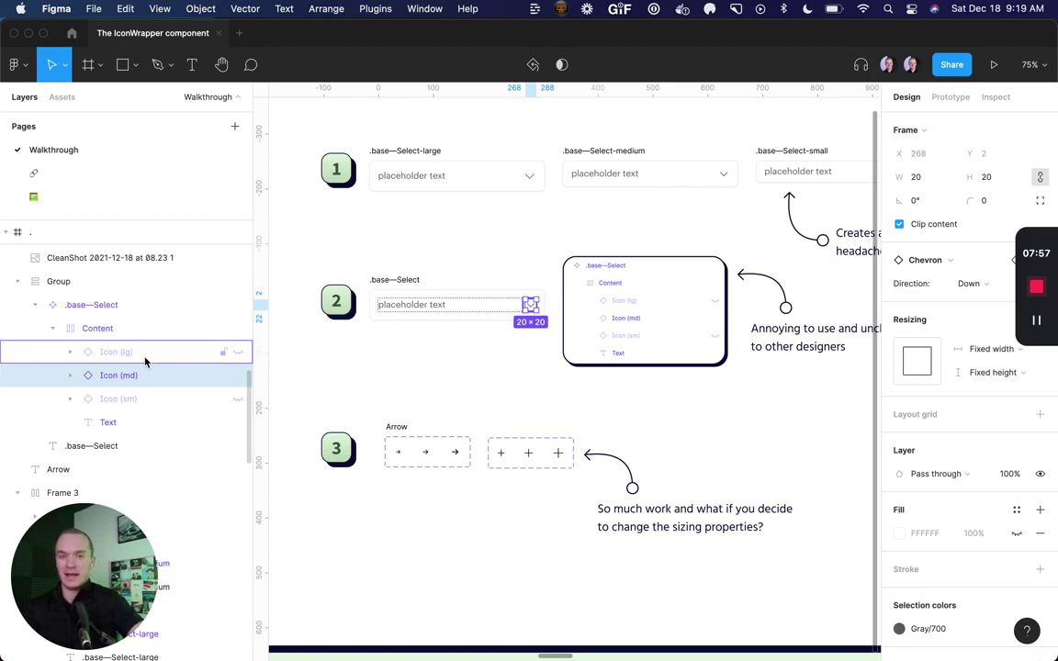
key("super+backslash")
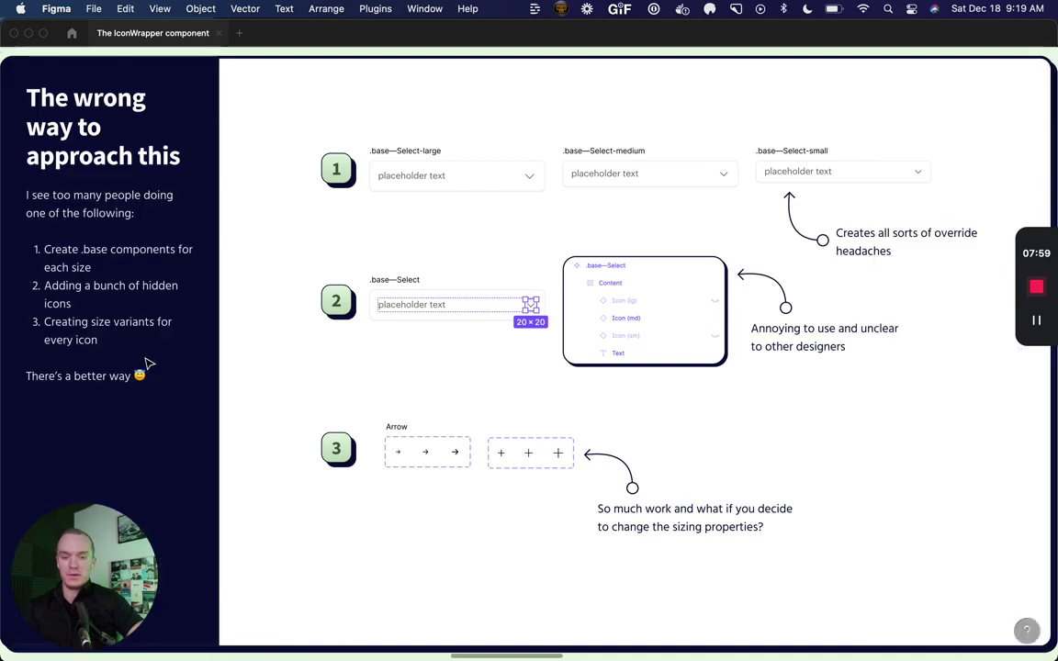
Select the Arrow and plus icon component sets to show their size variants, then hide the UI
left_click(437, 450)
left_click(530, 454)
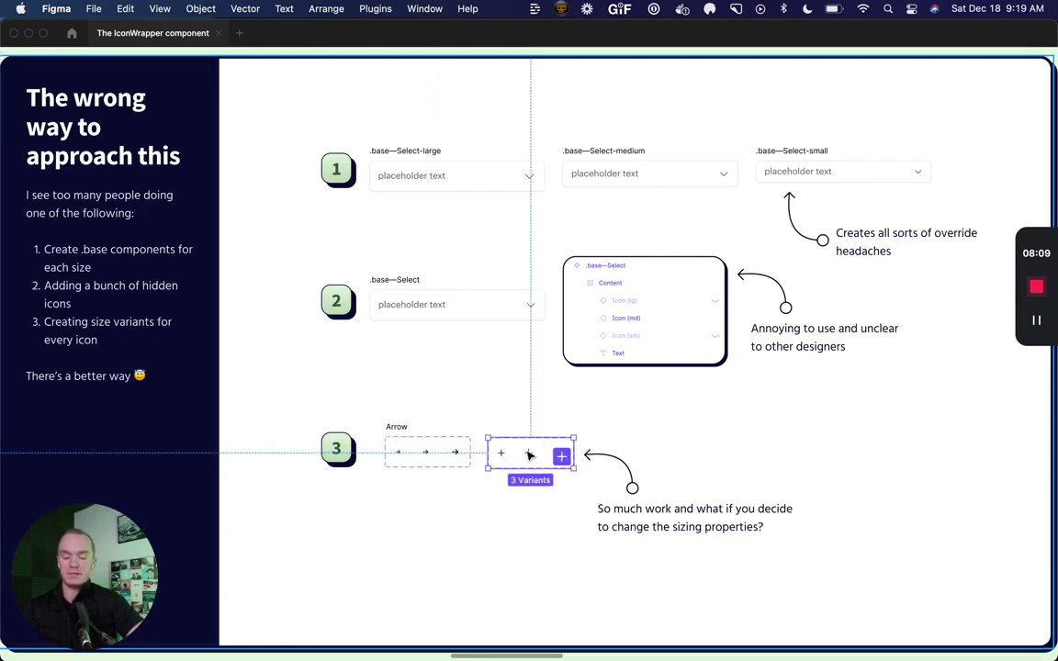
key("super+backslash")
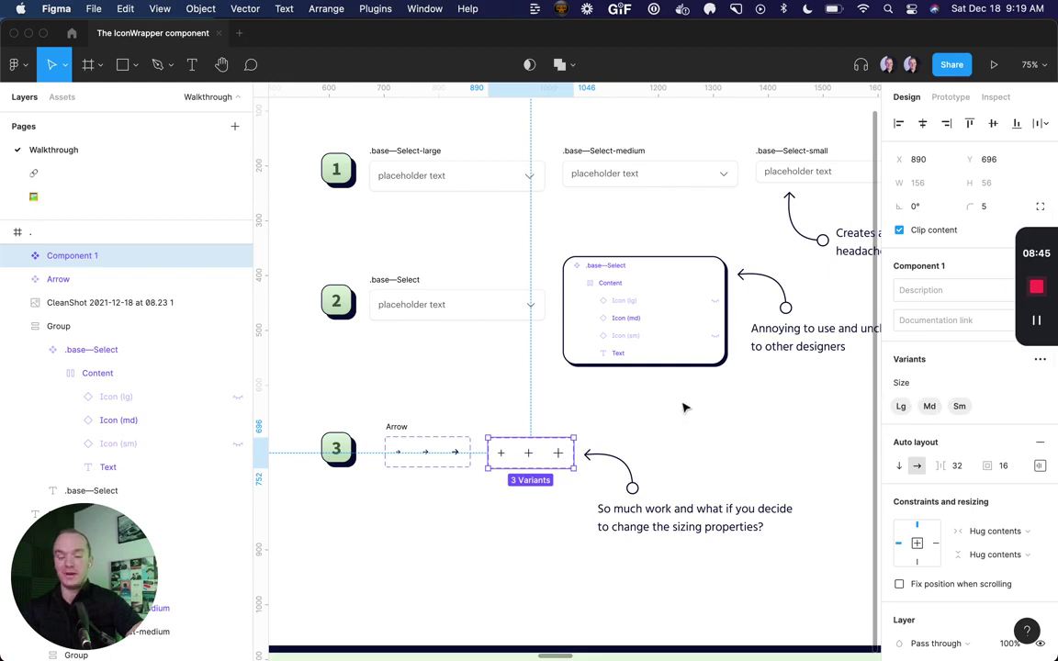
left_click(615, 413)
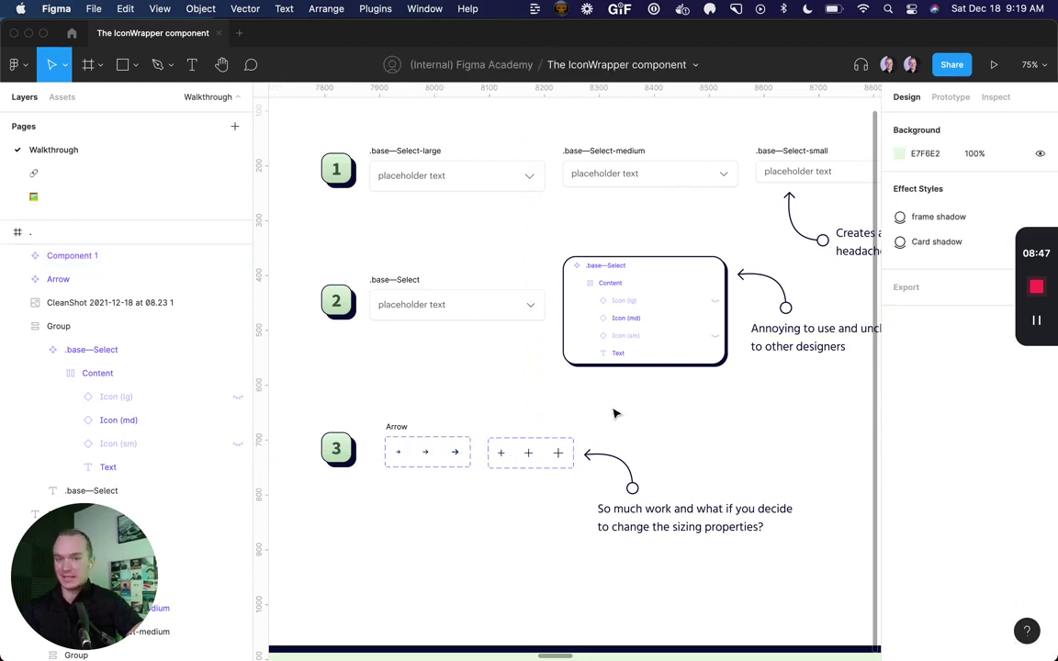
key("super+backslash")
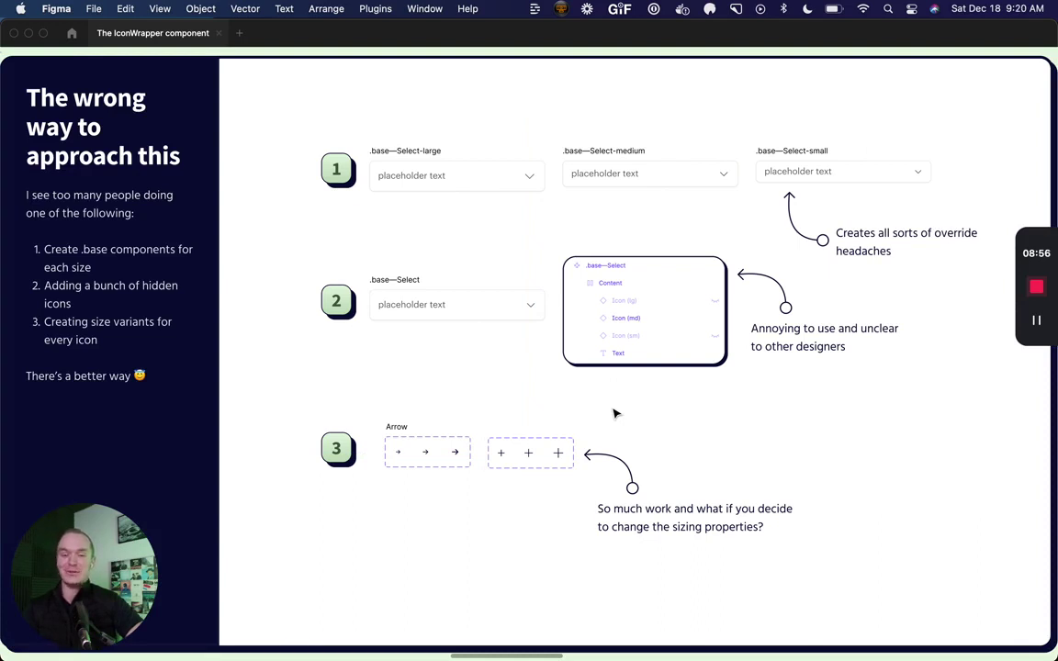
Advance to 'Meet the IconWrapper' and drill into the .base—FormChild dropdown to its nested chevron
key("n")
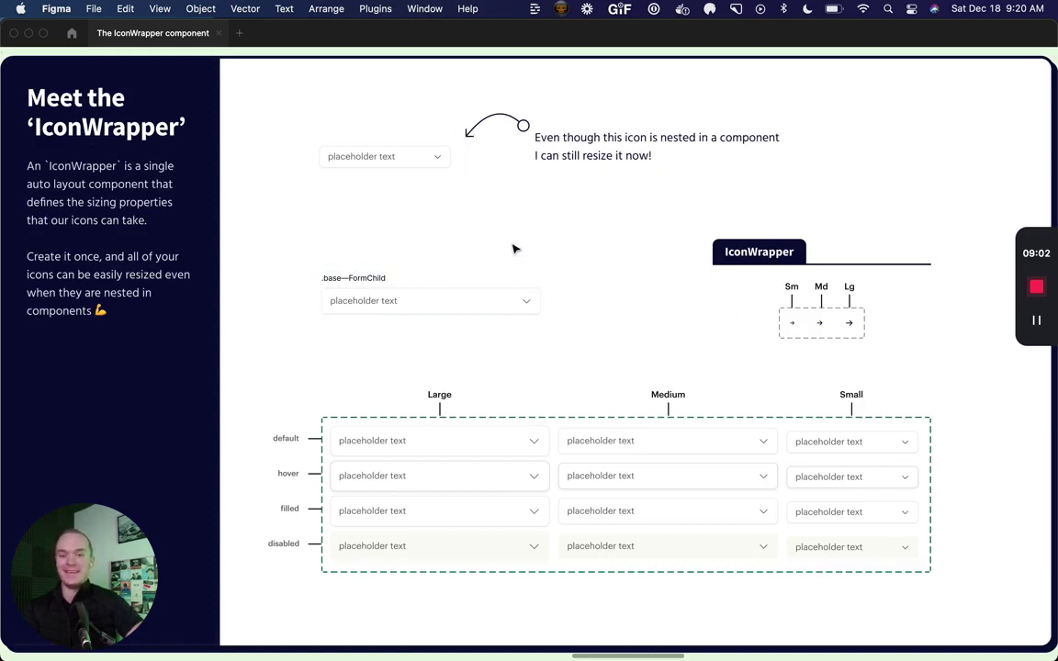
left_click(529, 305)
double_click(528, 306)
double_click(529, 306)
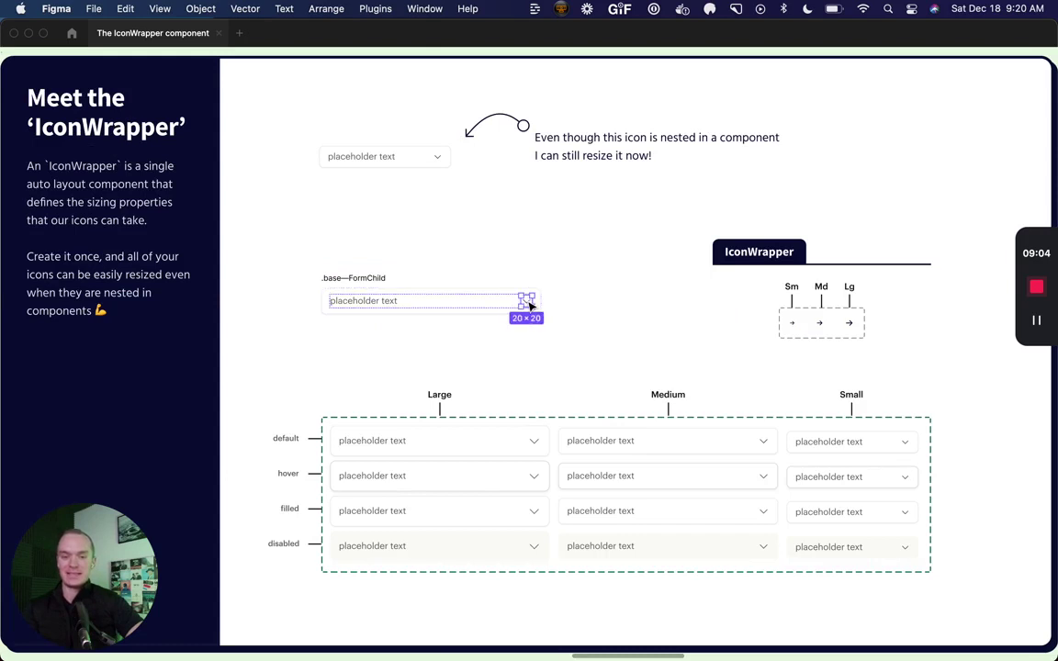
key("super+backslash")
scroll(165, 340, "down", 2)
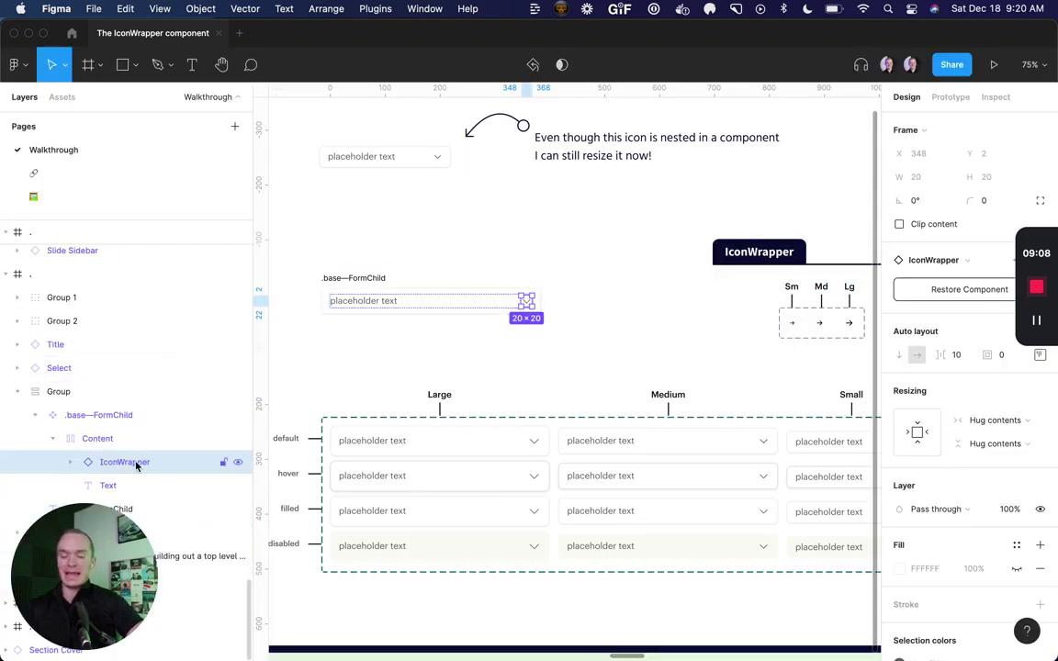
key("Return")
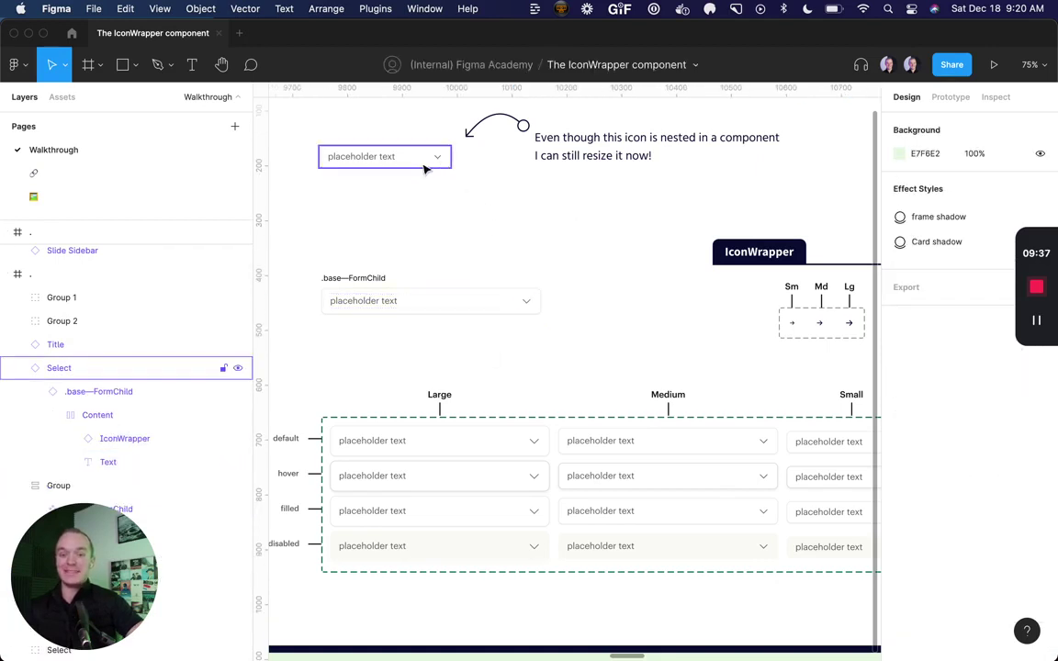
Zoom to the small Select example and drill down to its nested IconWrapper
left_click(378, 153)
key("shift+2")
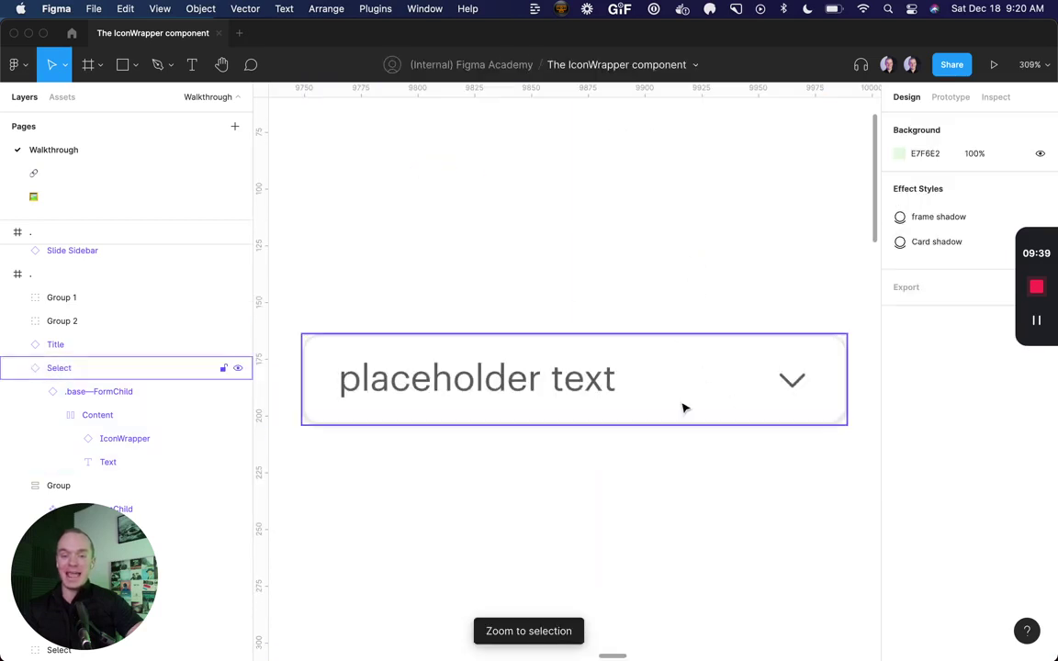
left_click(760, 376)
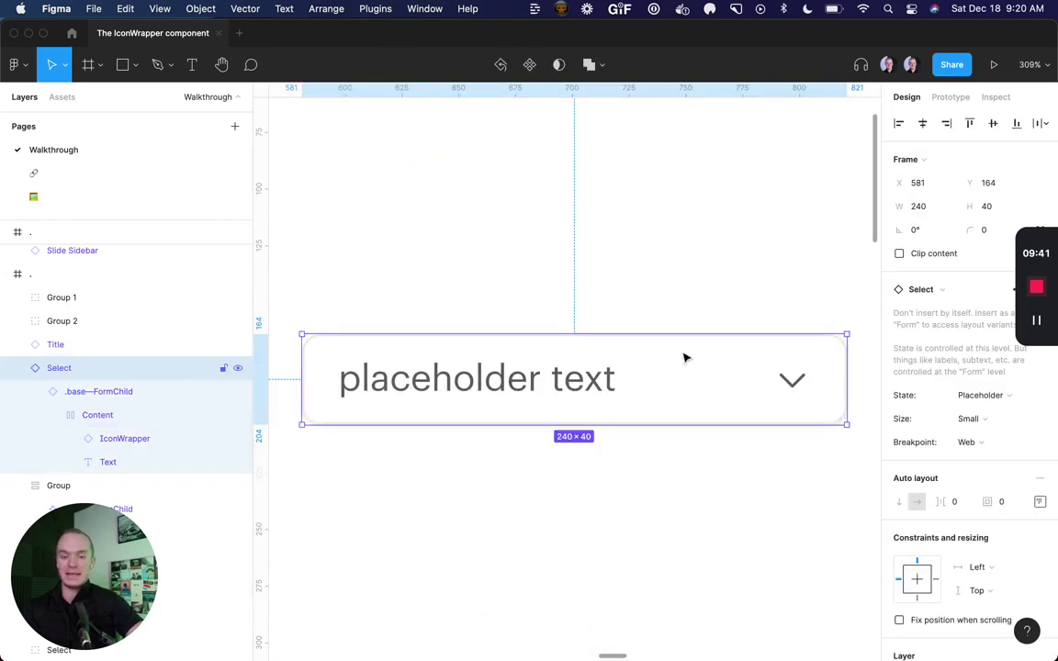
double_click(801, 389)
double_click(802, 393)
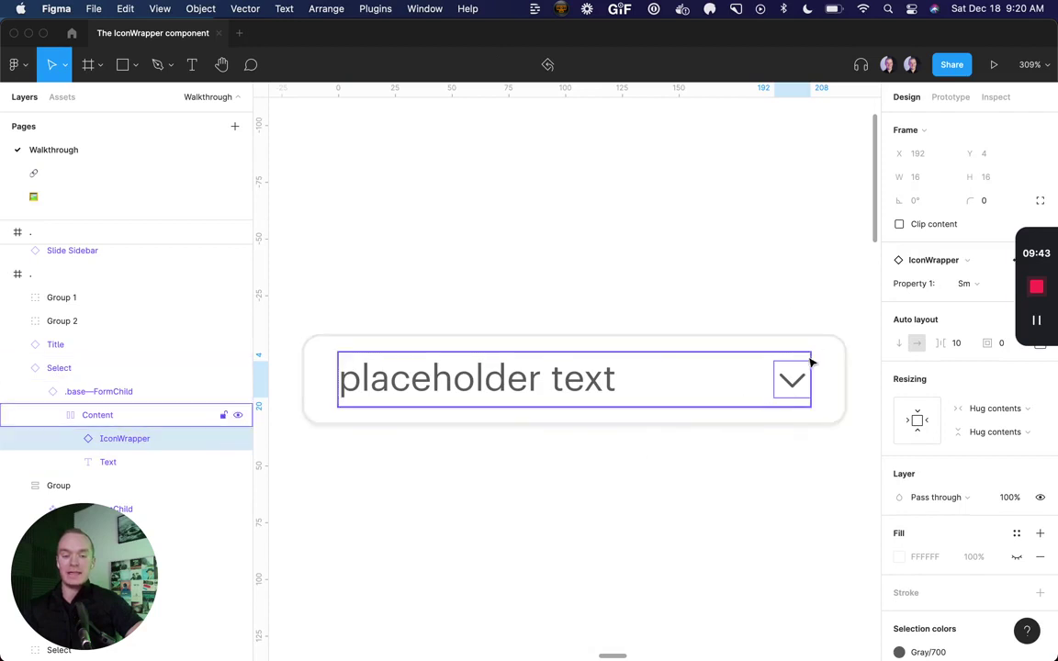
Switch the IconWrapper size to Md, then Lg, then back to Sm
left_click(971, 283)
left_click(983, 264)
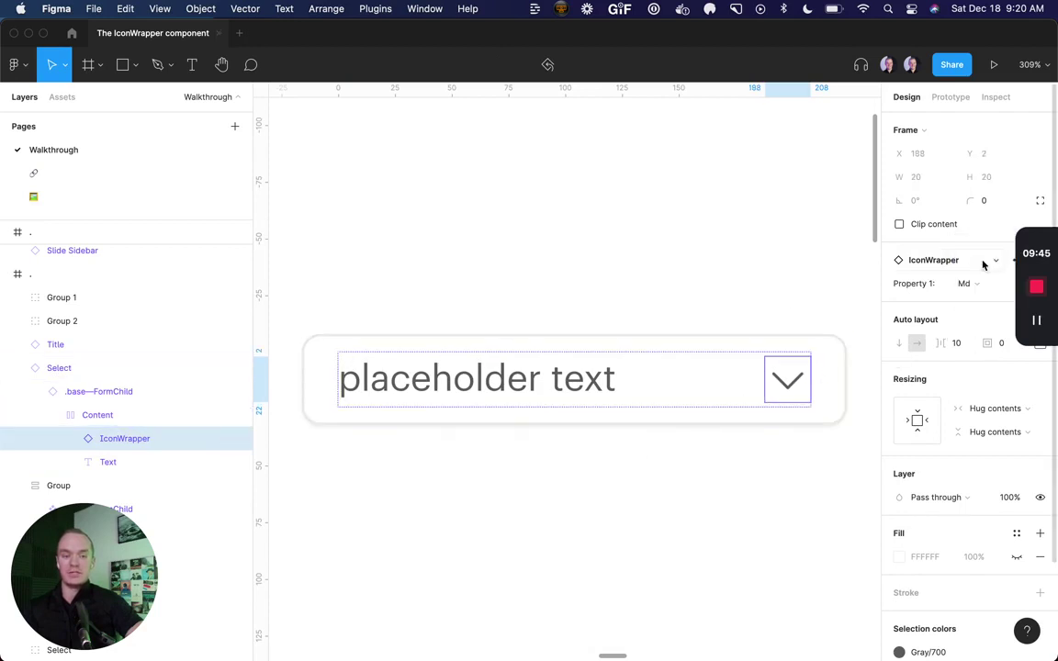
left_click(984, 283)
left_click(981, 266)
left_click(984, 283)
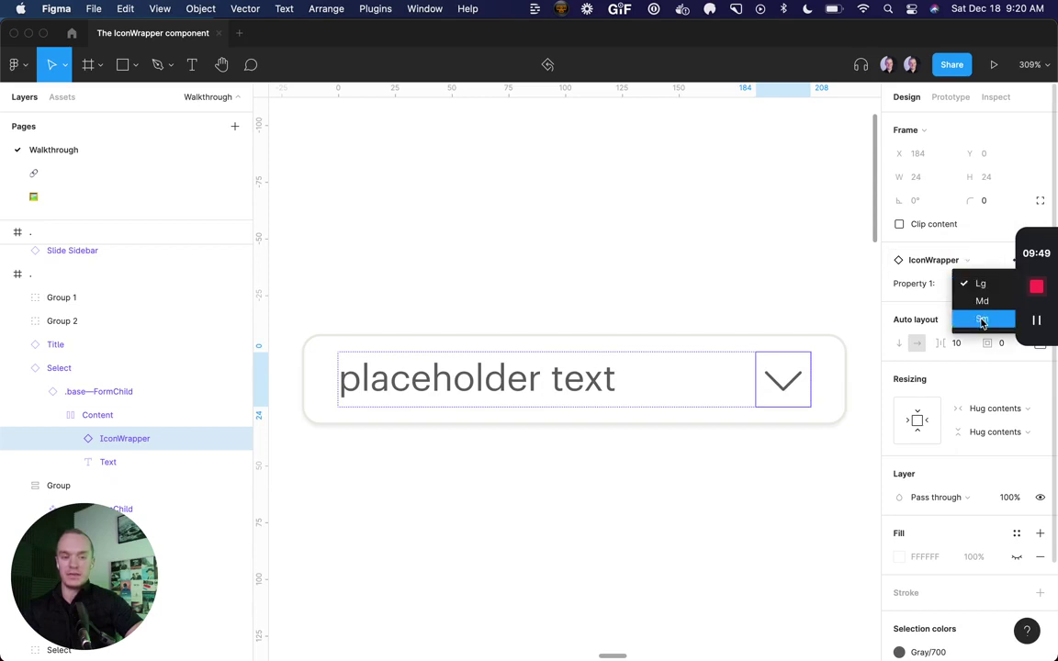
left_click(981, 318)
left_click(769, 262)
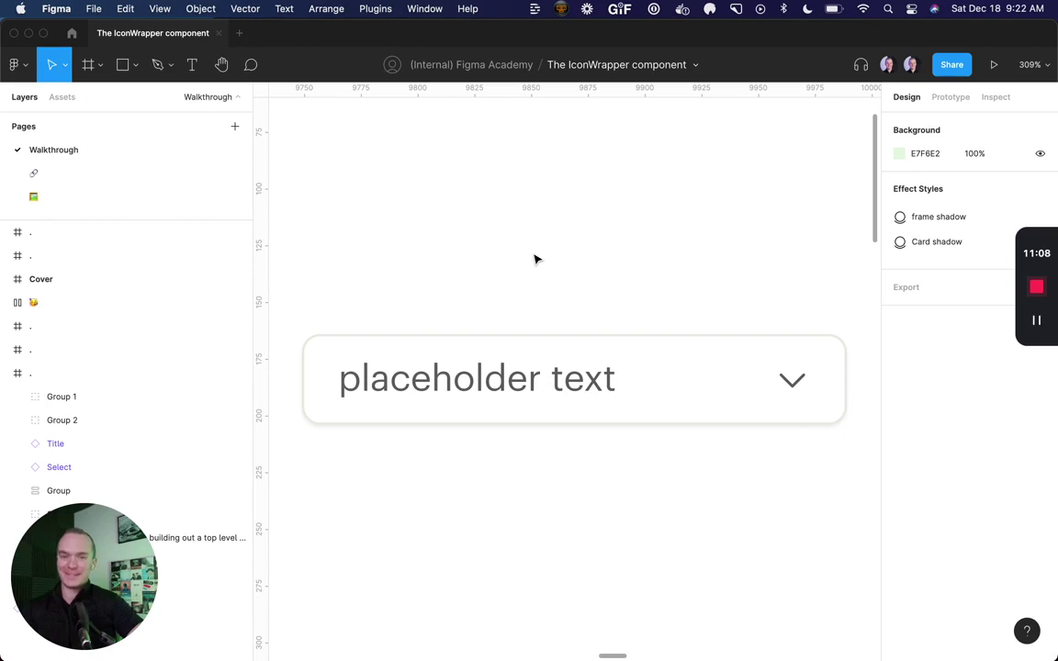
Insert an 'arrow' search result onto the next slide and wrap it in a Shift+A auto-layout frame
key("n")
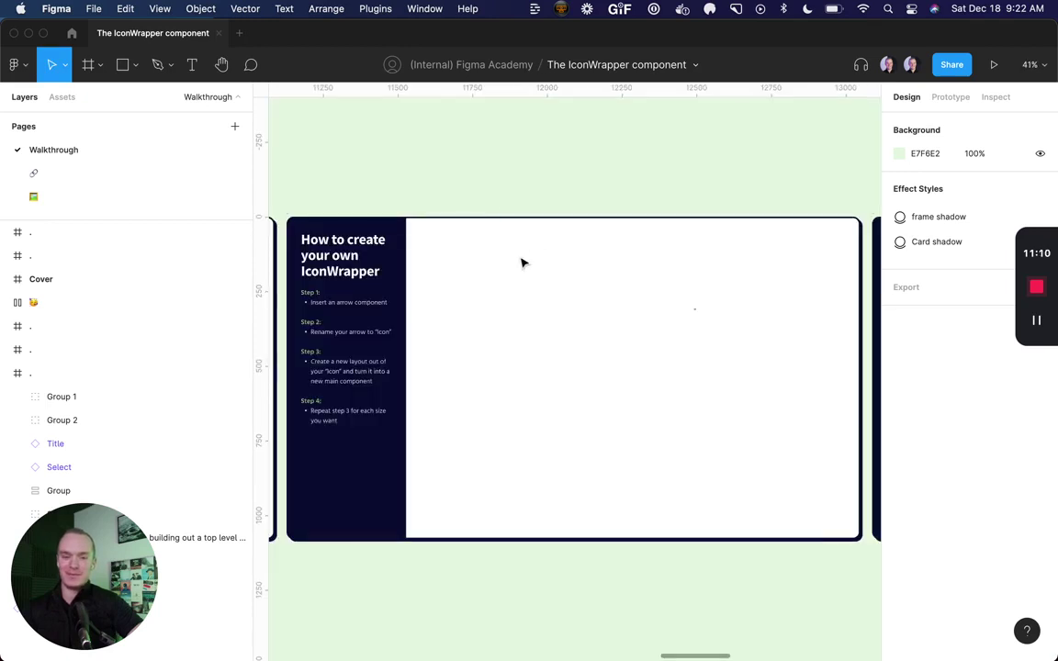
key("shift+i")
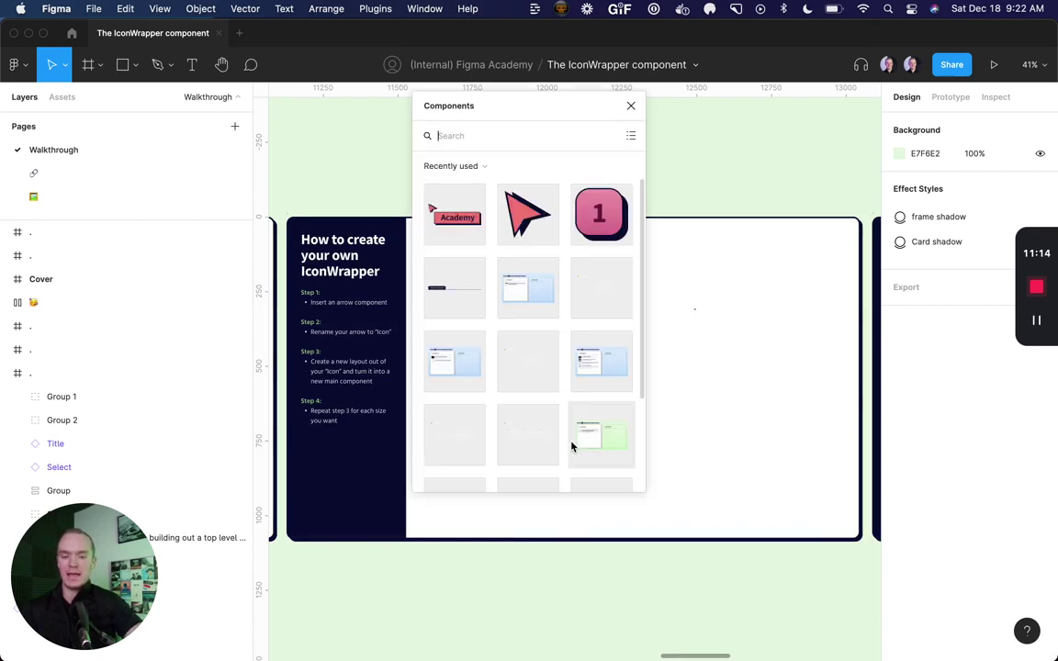
type("arrow")
left_click_drag(466, 168, 690, 314)
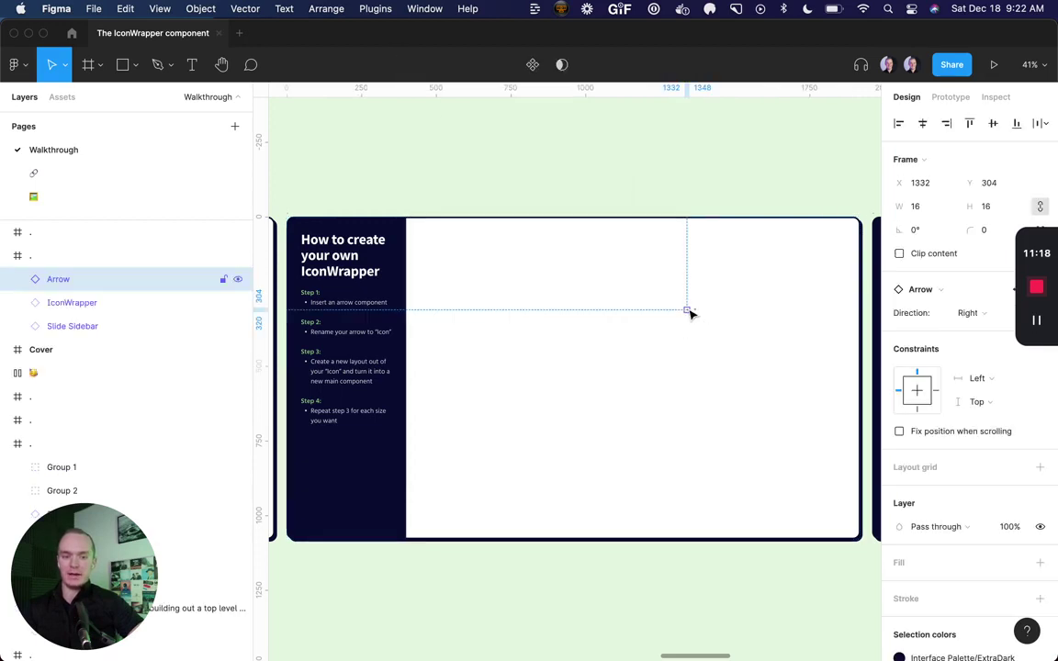
key("shift+2")
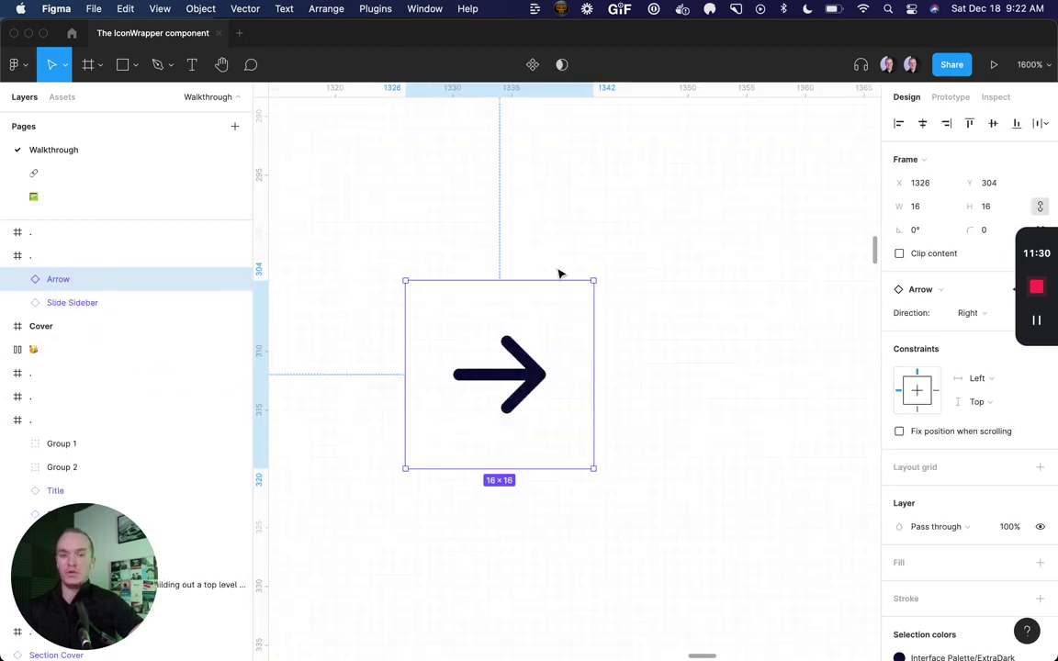
key("shift+a")
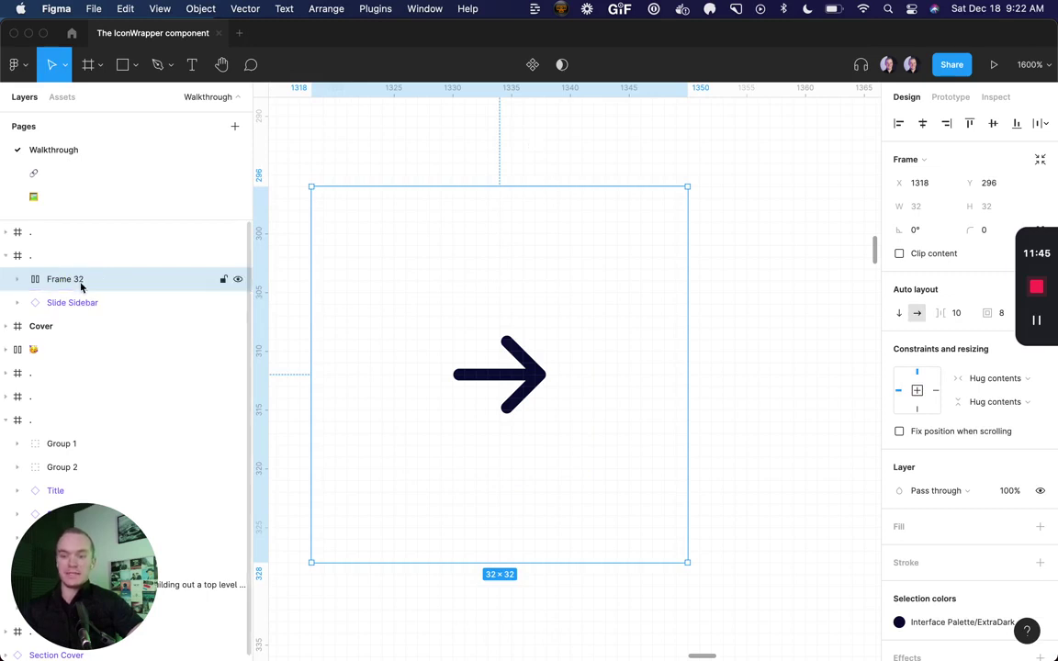
Set the auto-layout padding to 0 so the frame hugs the arrow at 16×16
left_click(1005, 317)
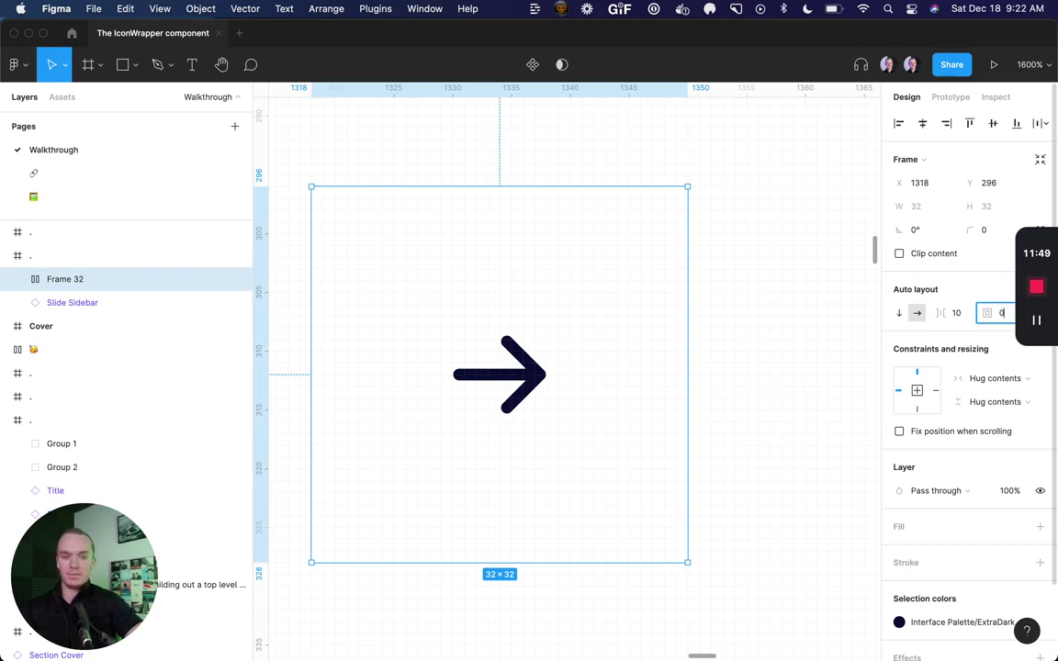
type("0")
key("Return")
Rename the wrapper frame 'Sm' and turn it into a component
left_click(440, 290)
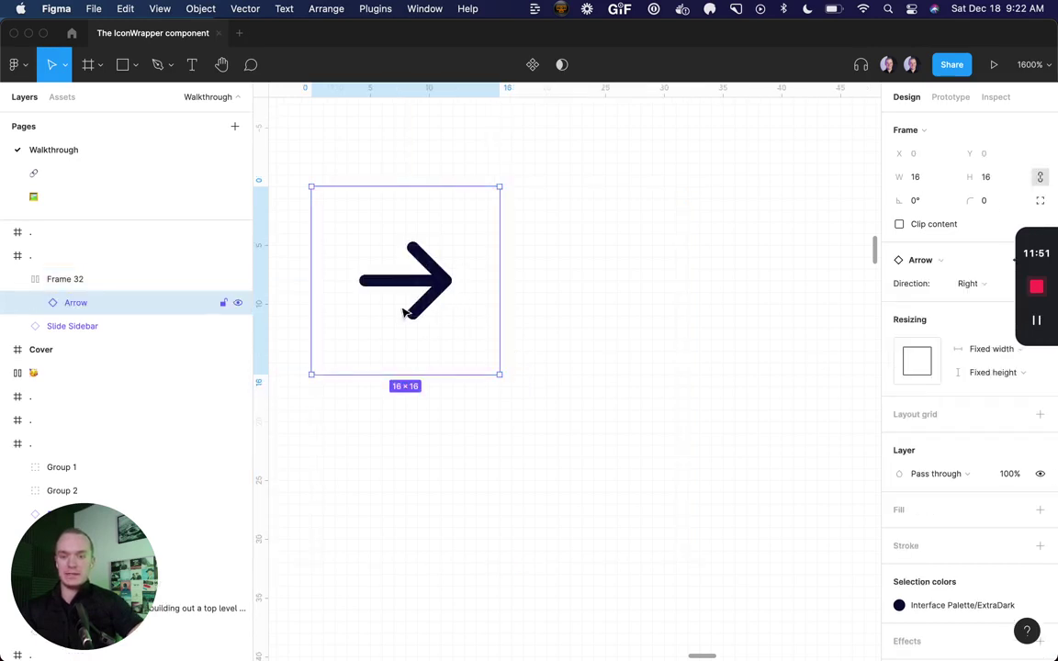
key("Escape")
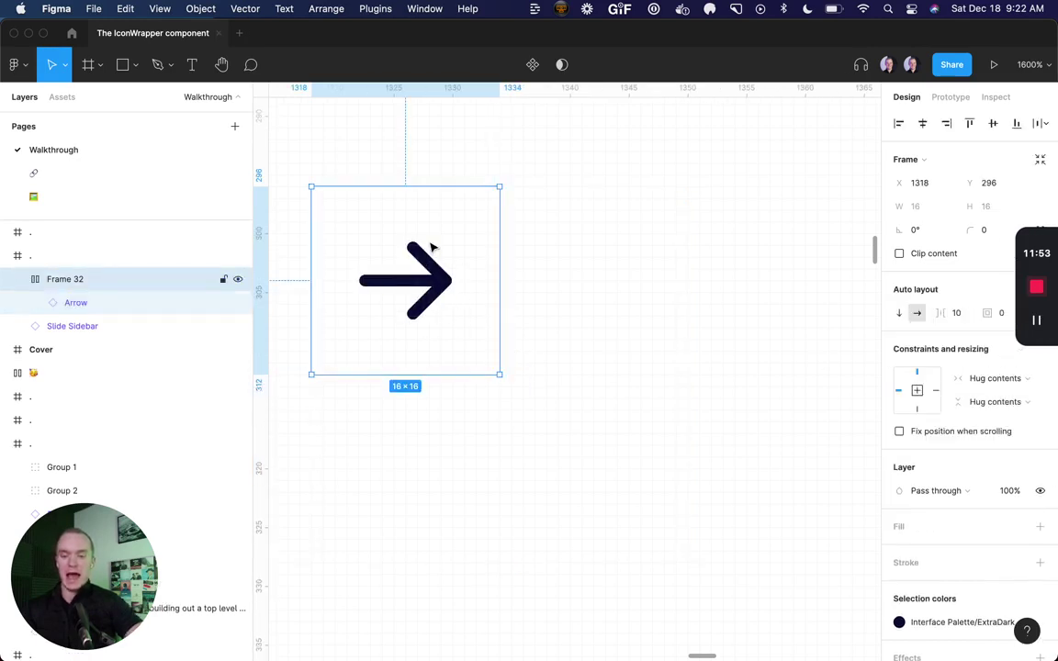
key("super+r")
type("Sm")
key("Return")
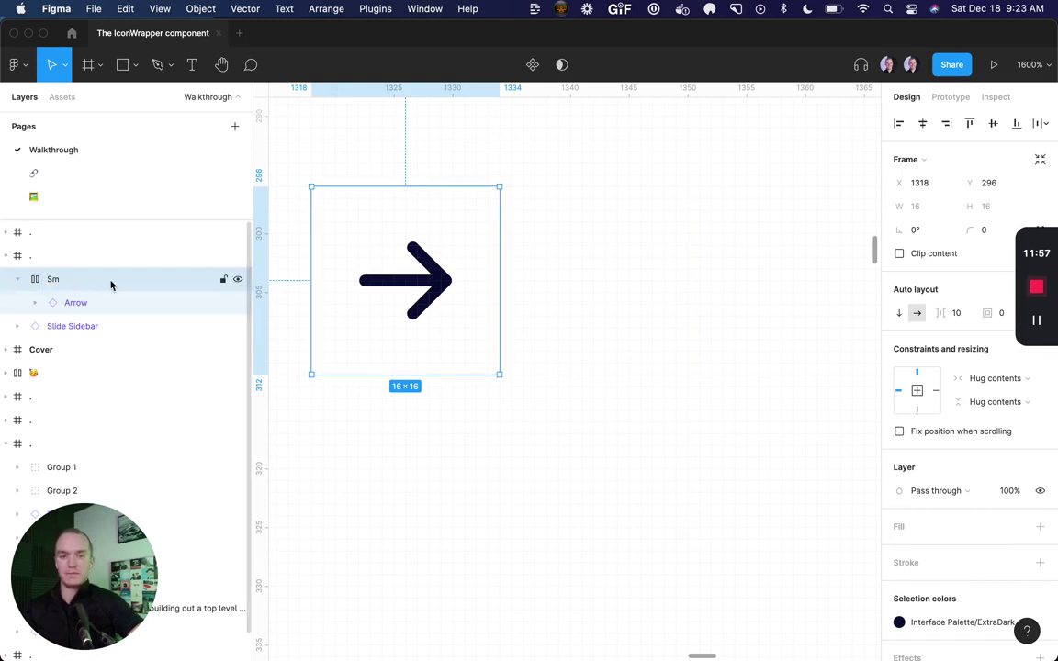
key("super+alt+k")
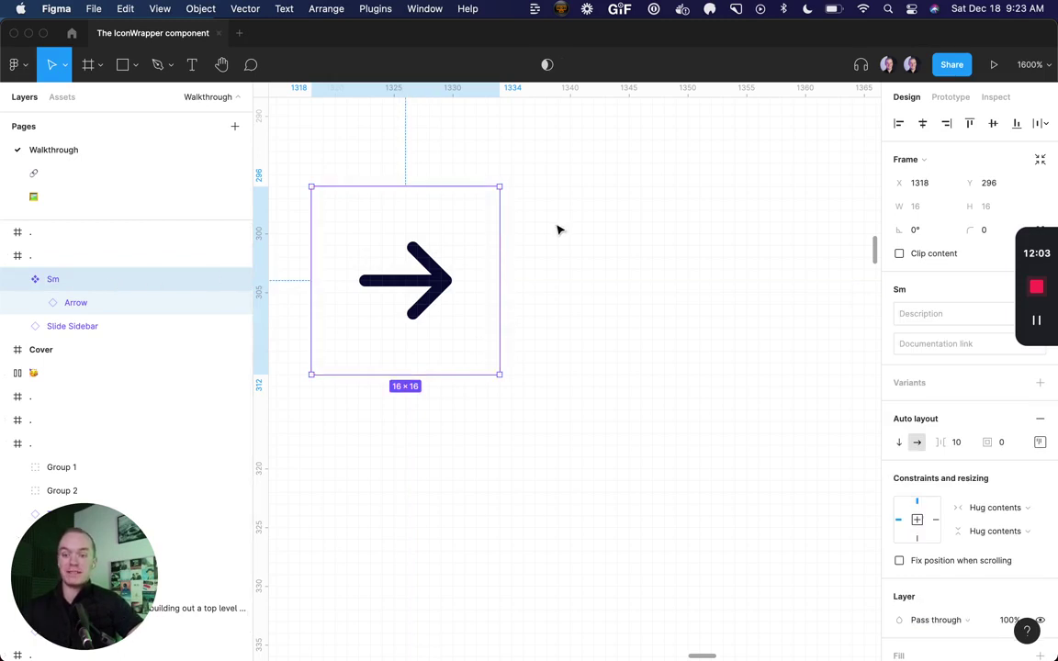
Rename the nested Arrow layer to 'Icon'
key("Return")
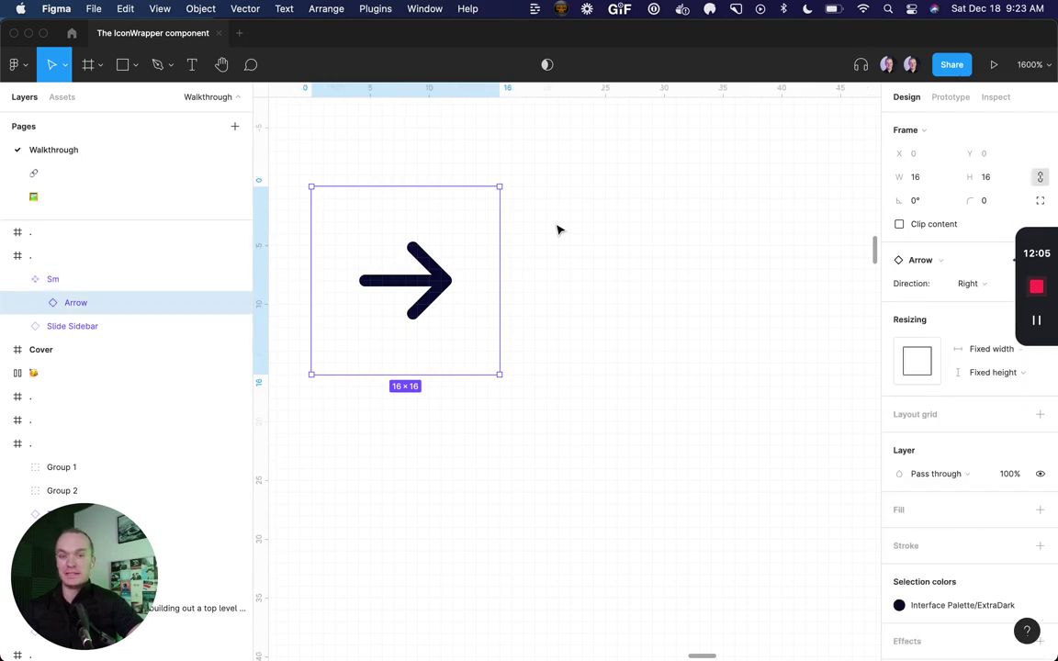
key("super+r")
type("Icon")
key("Return")
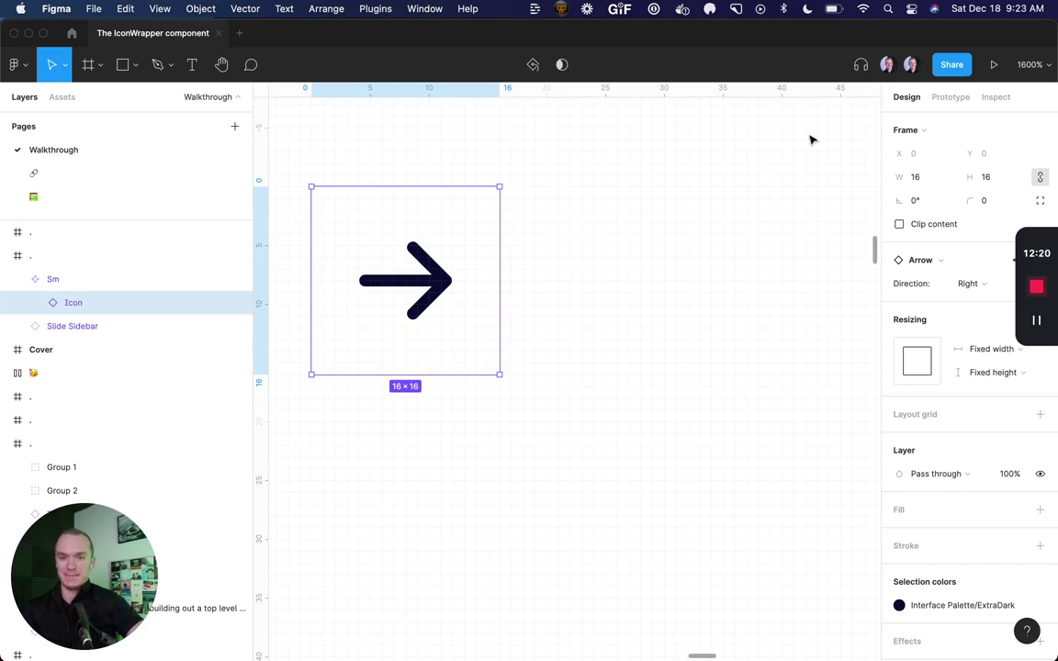
Duplicate Sm, detach it, and make the copy a new component named 'Md'
left_click(715, 165)
left_click(408, 277)
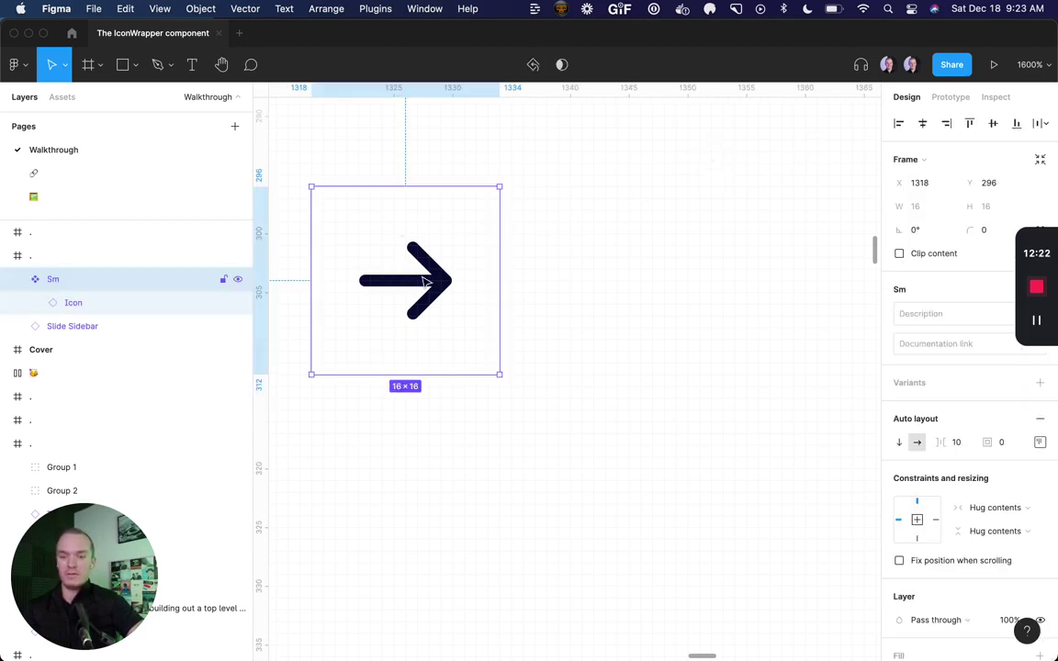
key("super+d")
left_click_drag(422, 281, 686, 280)
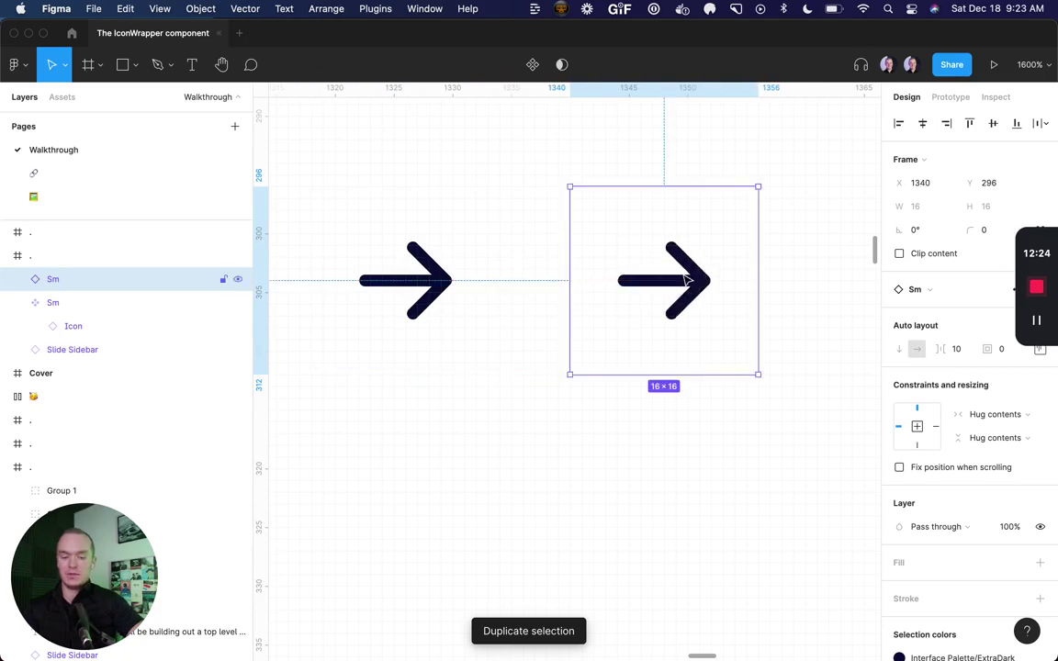
key("super+alt+b")
key("super+alt+k")
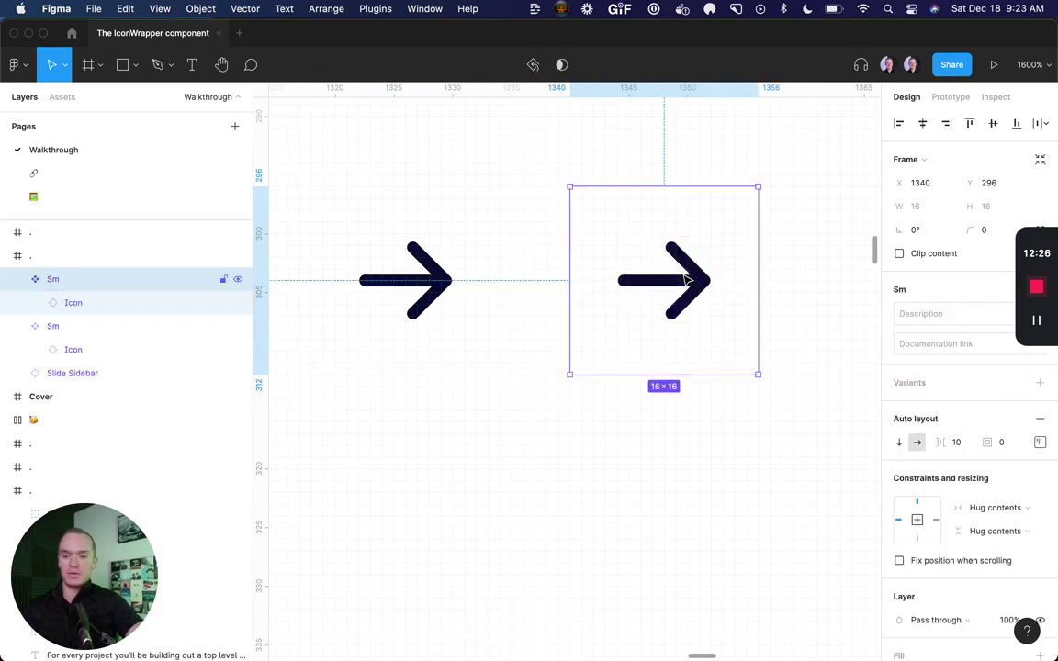
key("super+r")
type("Md")
key("Return")
Duplicate Md, detach it, and make the copy a new component named 'Lg'
scroll(533, 272, "right", 5)
key("super+d")
left_click_drag(525, 272, 746, 272)
key("super+alt+b")
key("super+alt+k")
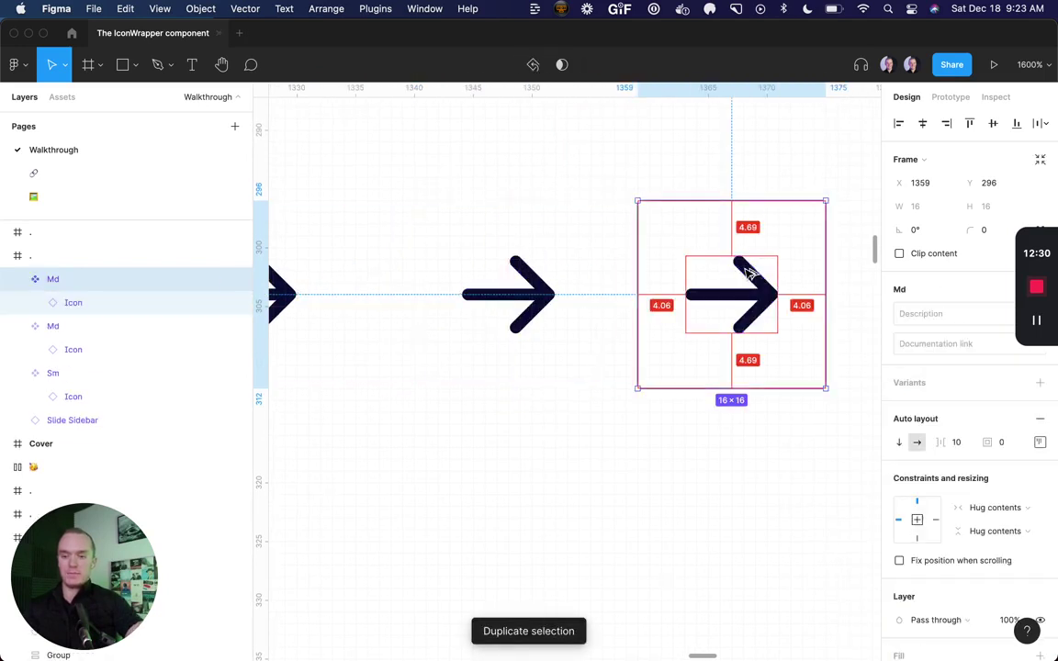
key("super+r")
type("Lg")
key("Return")
Resize the Icon inside Md to 20×20
left_click(538, 286)
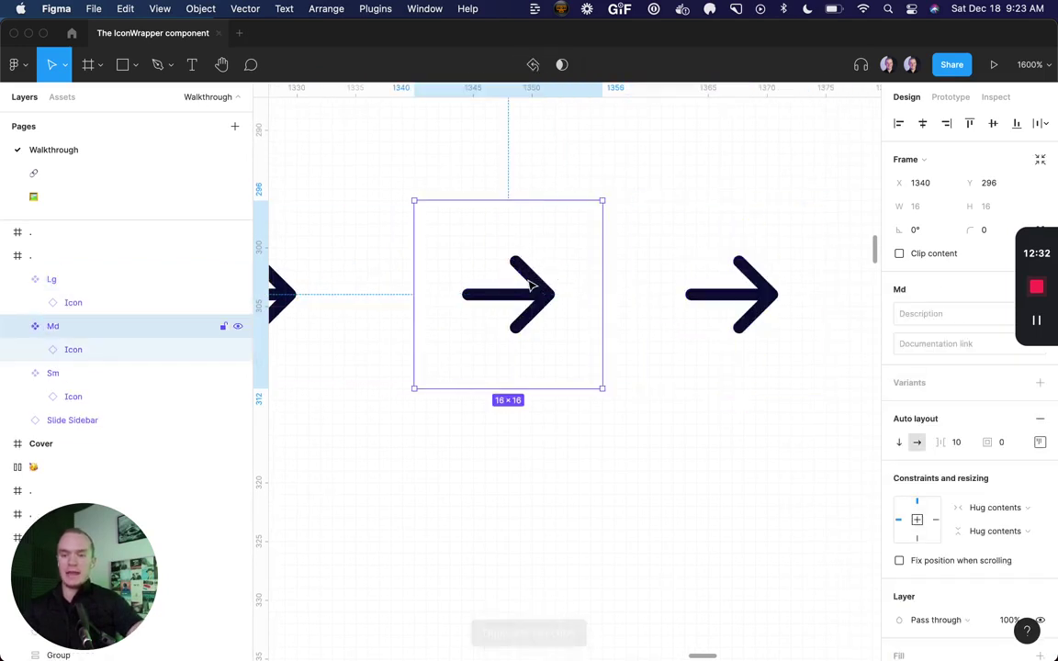
left_click(514, 293)
left_click(998, 178)
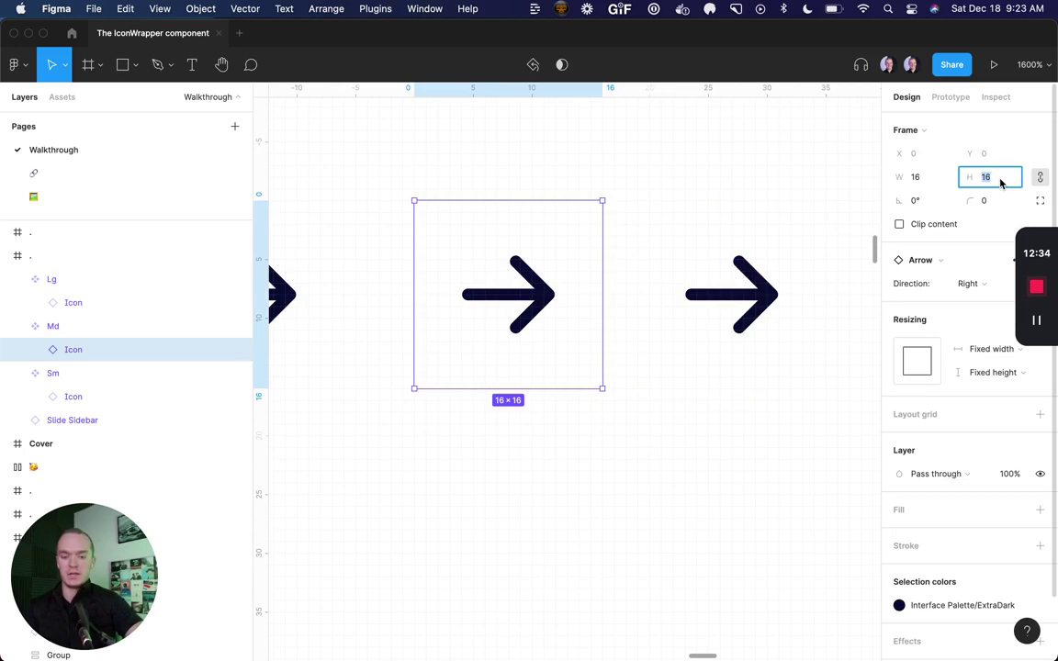
type("20")
key("Return")
scroll(579, 168, "right", 5)
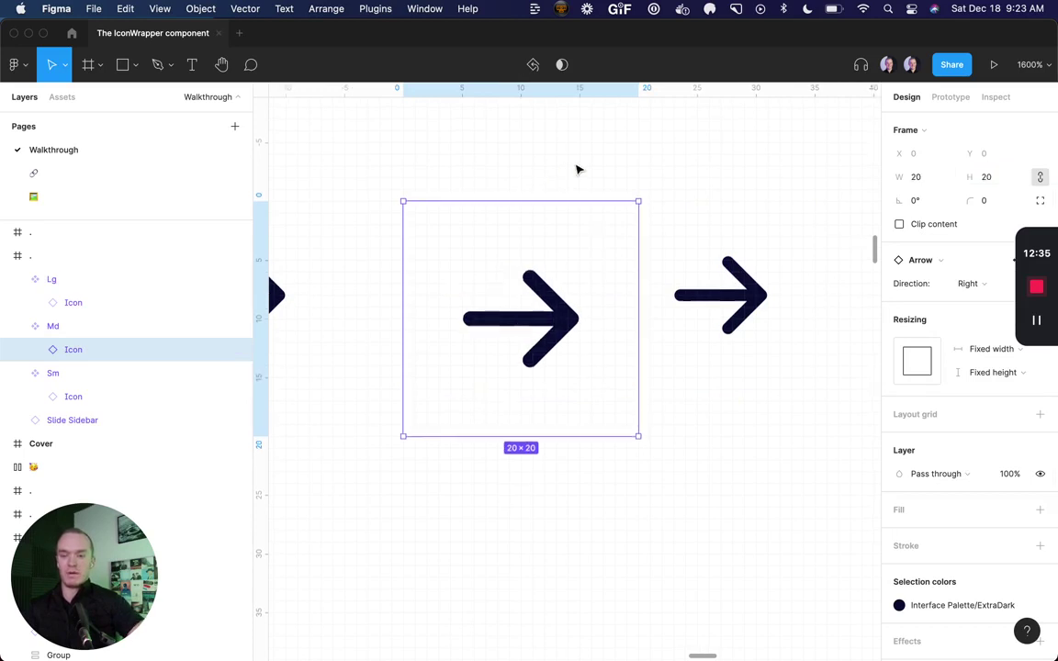
Select the Icon inside Lg and begin editing its width
left_click(557, 299)
left_click(543, 269)
left_click(543, 268)
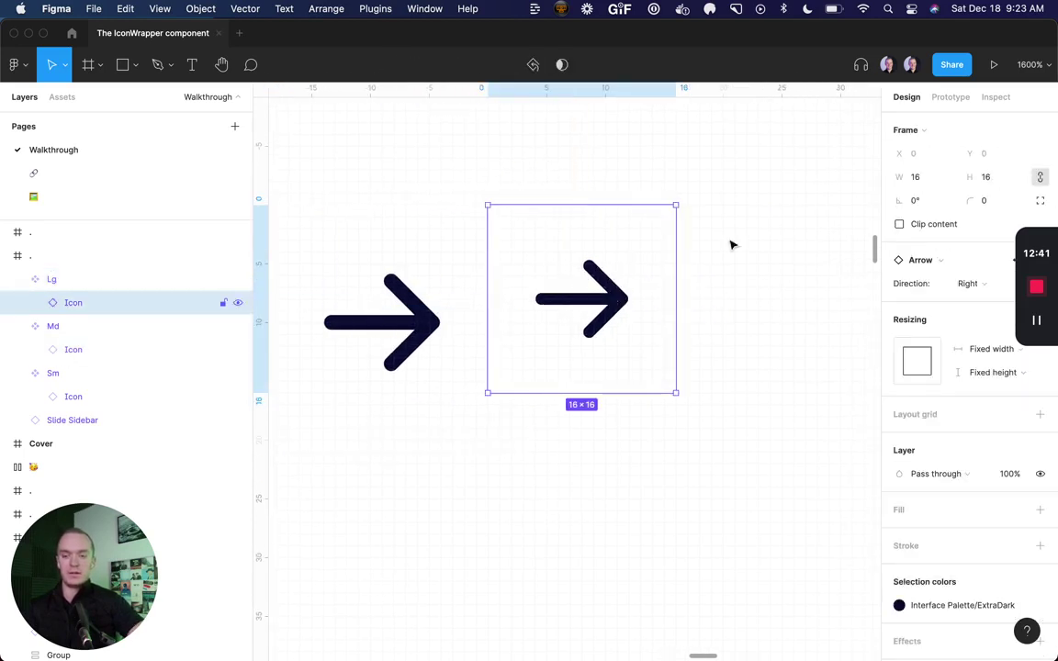
left_click(916, 177)
Set Lg's Icon width to 24, then select the Sm, Md and Lg frames together
type("24")
key("Return")
left_click(706, 132)
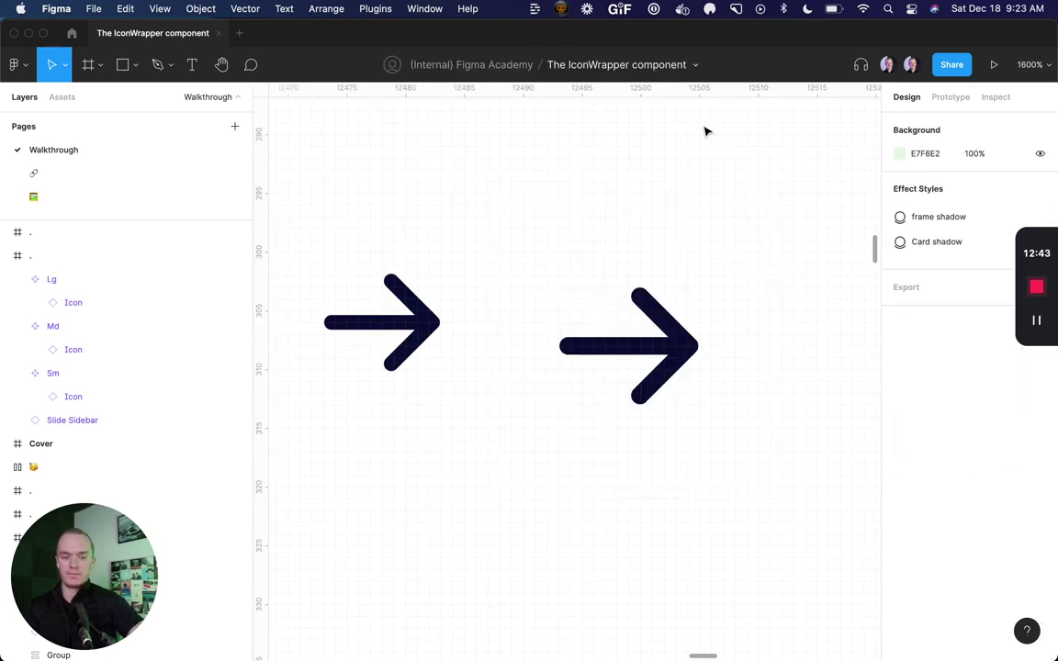
key("minus")
left_click(378, 323)
left_click(473, 347, "shift")
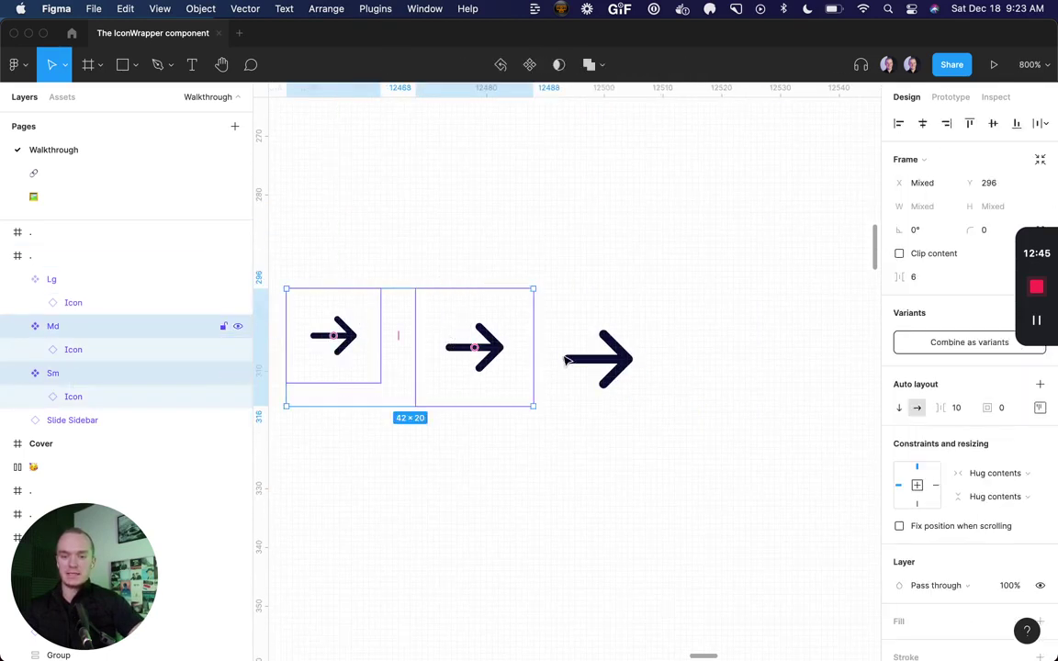
left_click(617, 376, "shift")
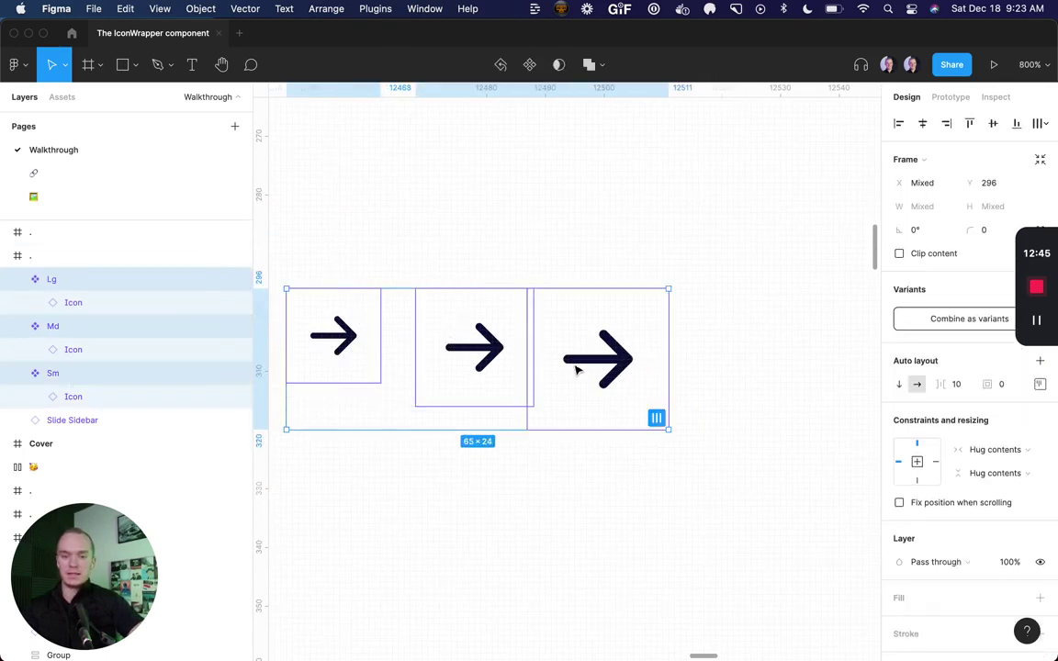
Combine the frames as variants with 32 auto-layout spacing and rename Property 1 to 'Size'
left_click(932, 319)
key("shift+a")
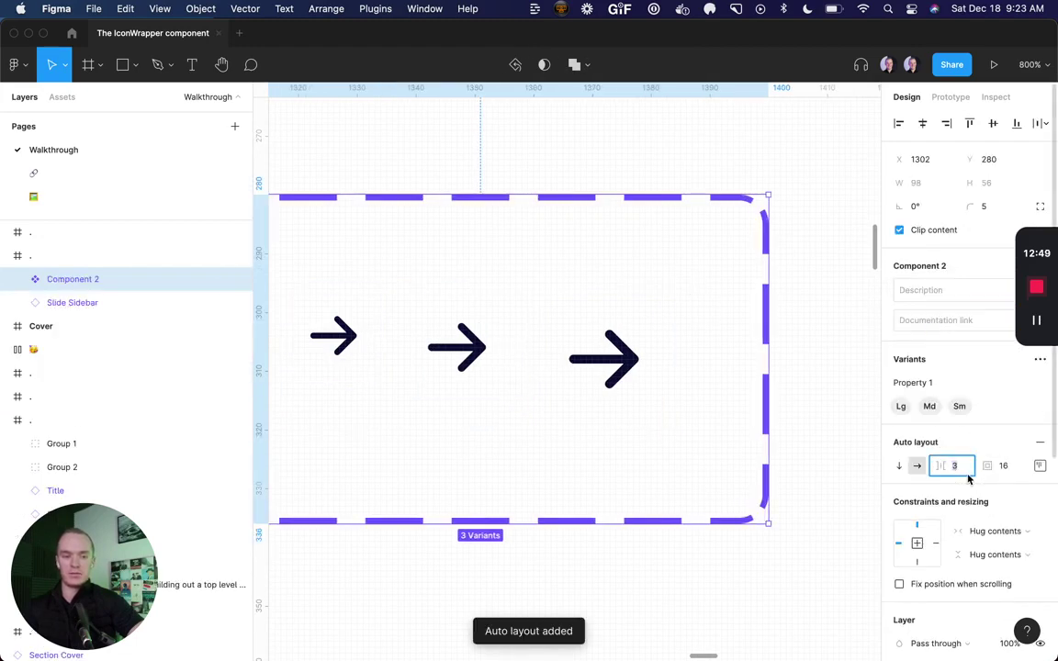
type("2")
key("Return")
double_click(921, 384)
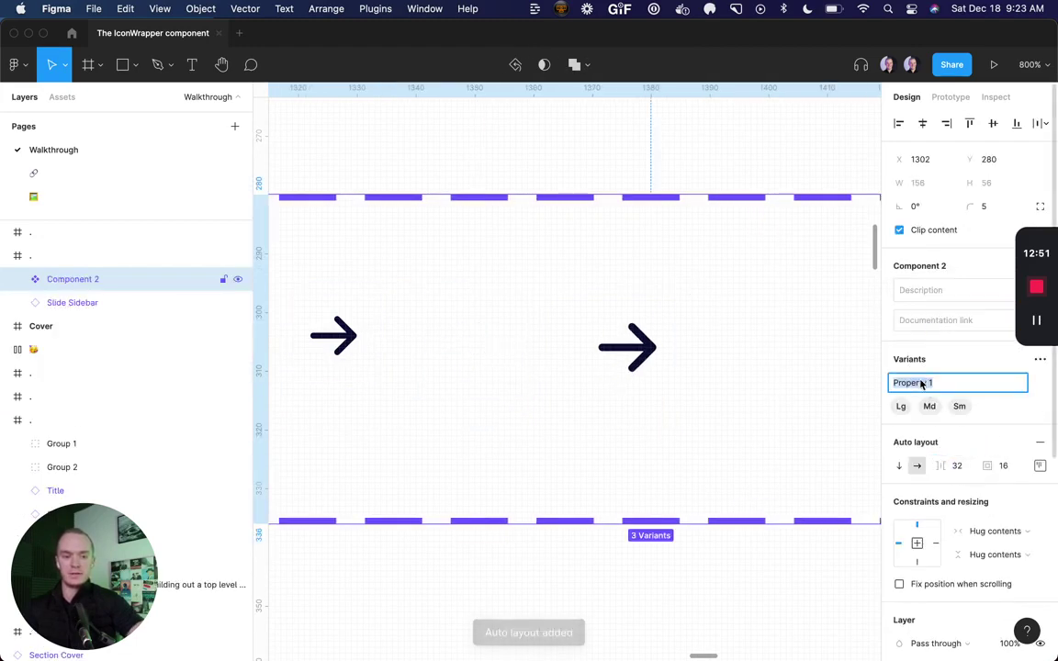
type("Size")
key("Return")
Rename the variant set 'IconWrapper'
left_click(617, 183)
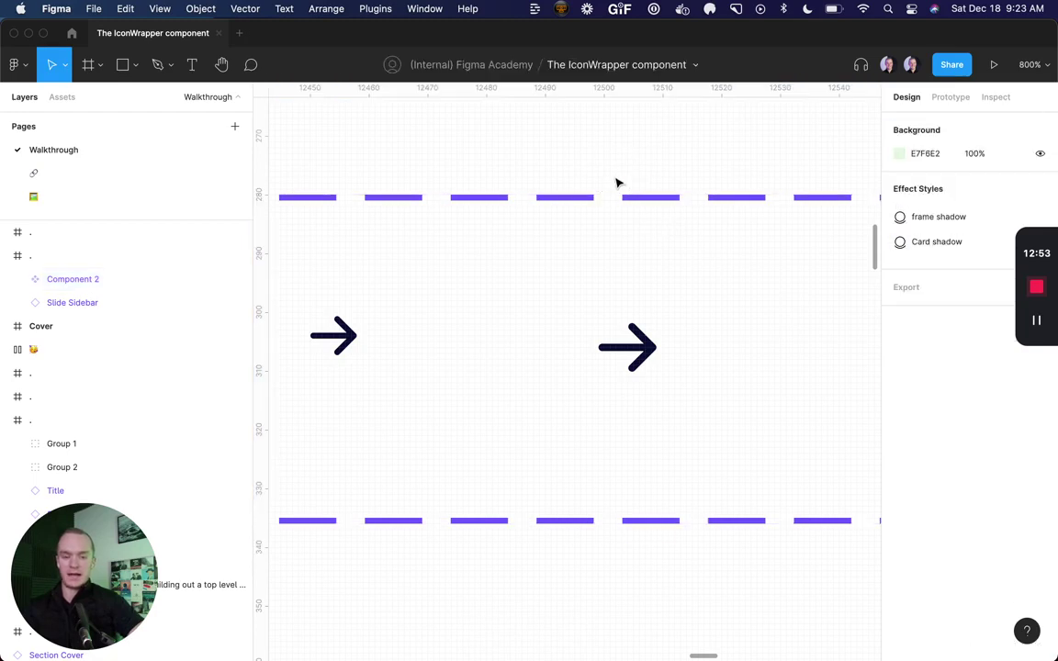
key("minus")
left_click(531, 308)
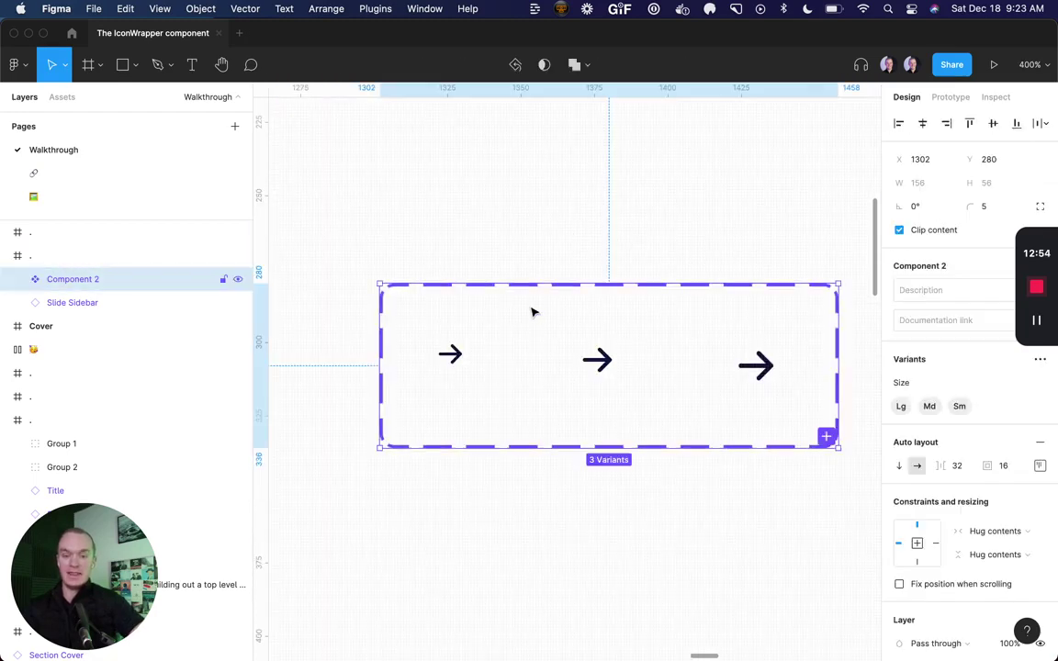
key("super+r")
type("IconWrapper")
key("Return")
left_click(600, 213)
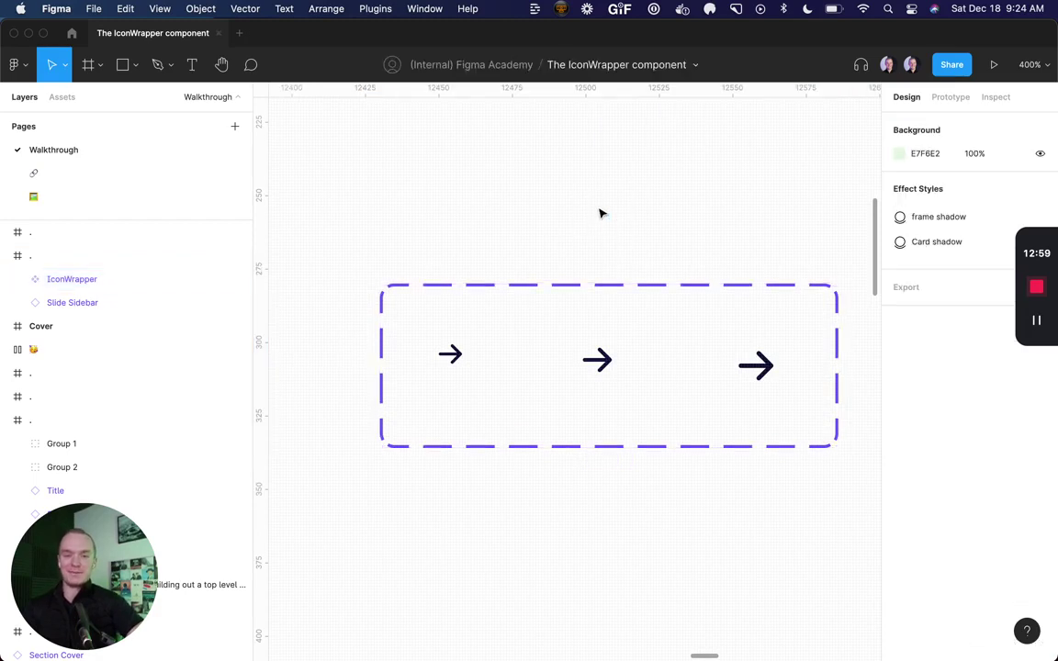
Insert the first 'select' search result onto the canvas, zoom to it, and select its chevron Icon layer
key("minus")
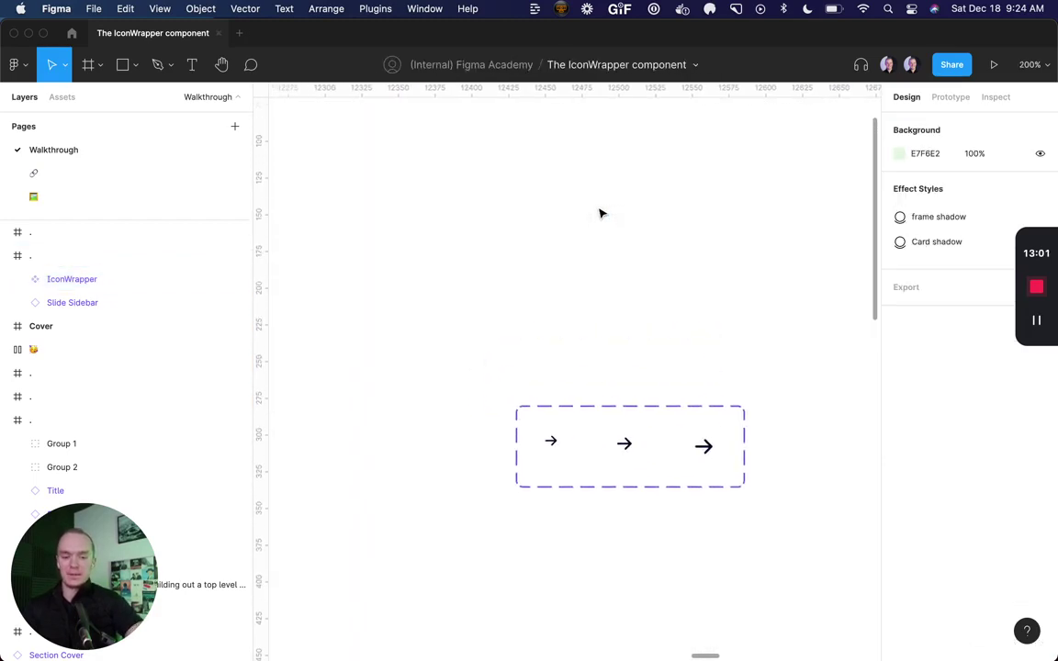
key("shift+i")
type("select")
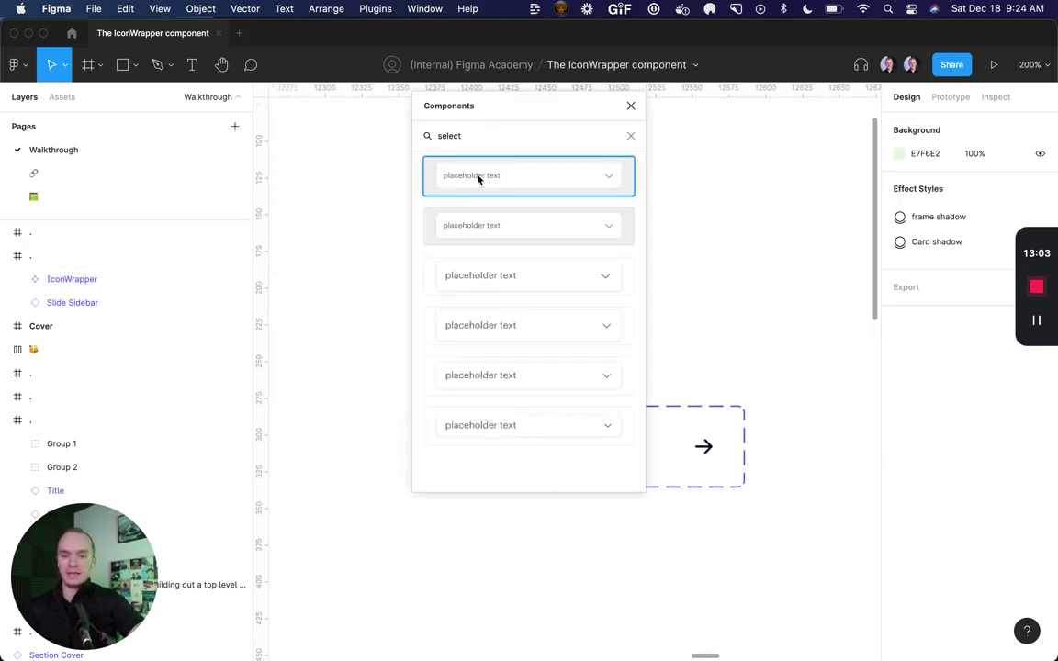
left_click_drag(475, 177, 723, 236)
key("shift+2")
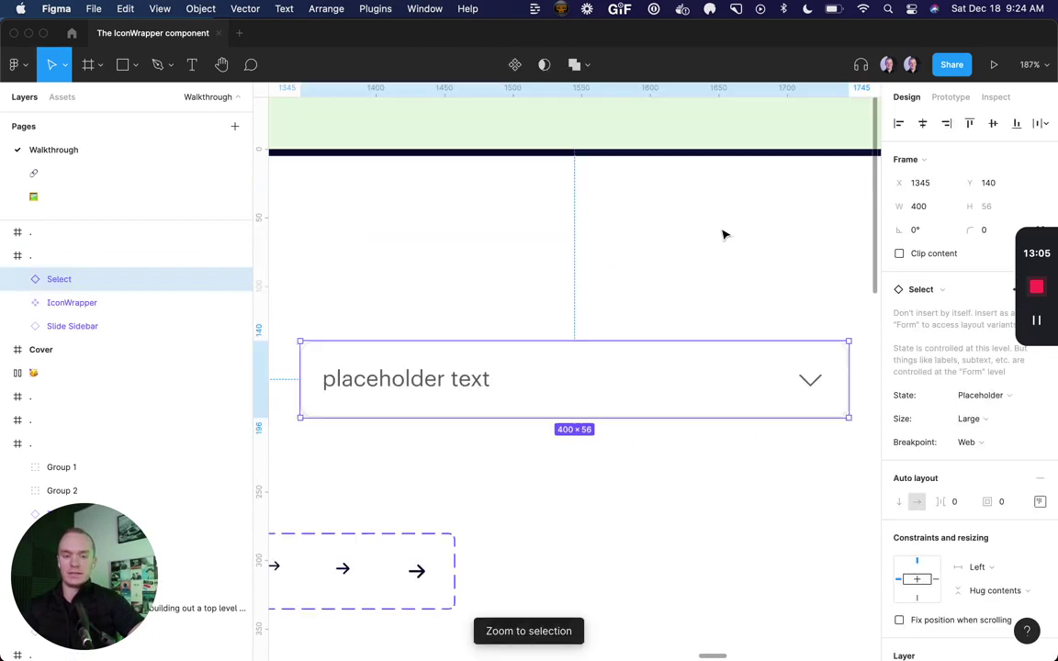
key("Return")
key("Return")
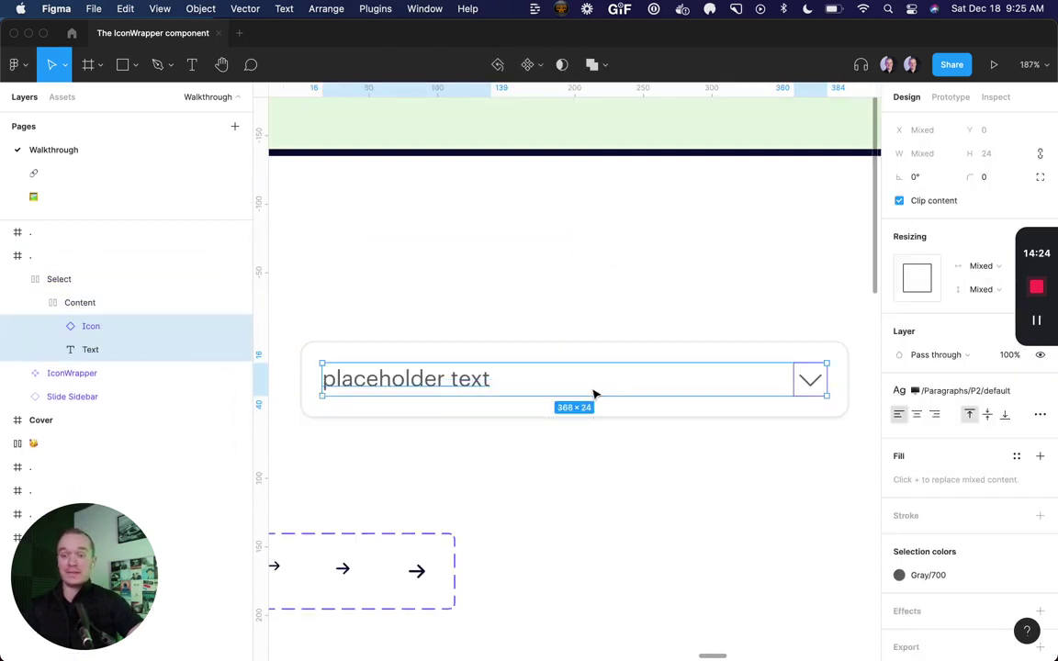
left_click(101, 326)
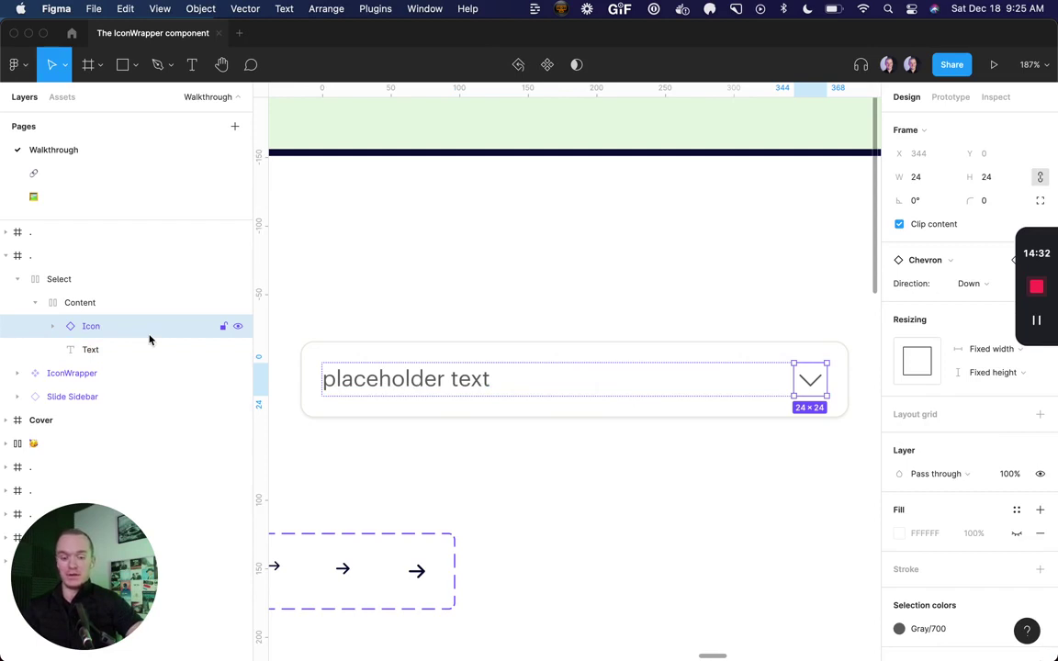
Insert an IconWrapper instance into the Select and delete the old chevron Icon layer
key("shift+i")
type("iconwrapper")
left_click_drag(437, 170, 778, 382)
left_click(91, 326)
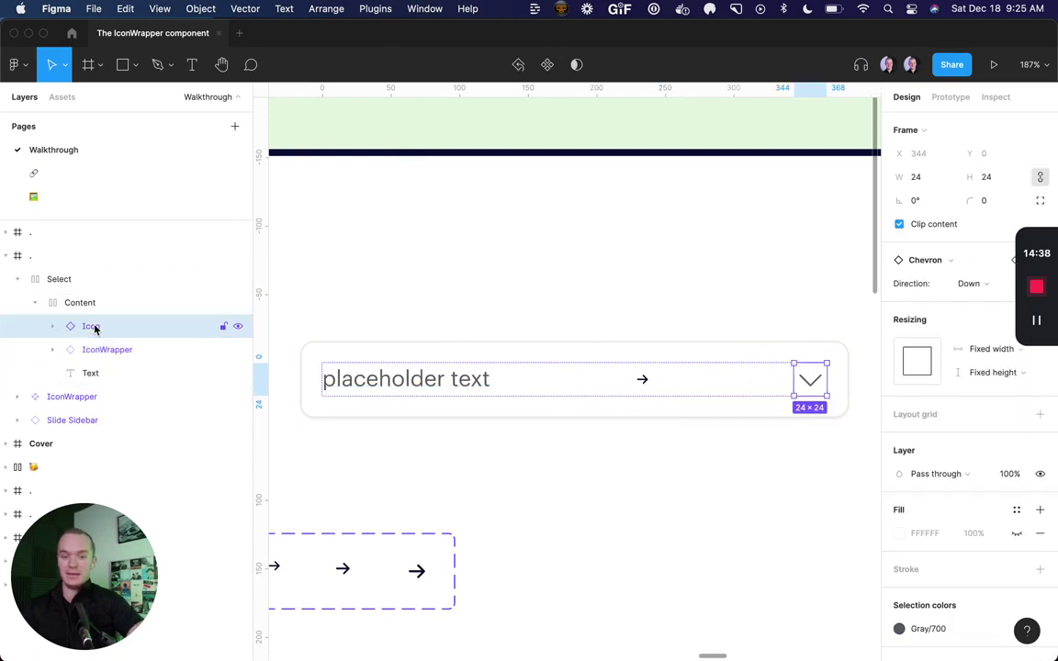
key("Delete")
Set the nested IconWrapper's Size to Md (20×20)
double_click(814, 382)
left_click(814, 382)
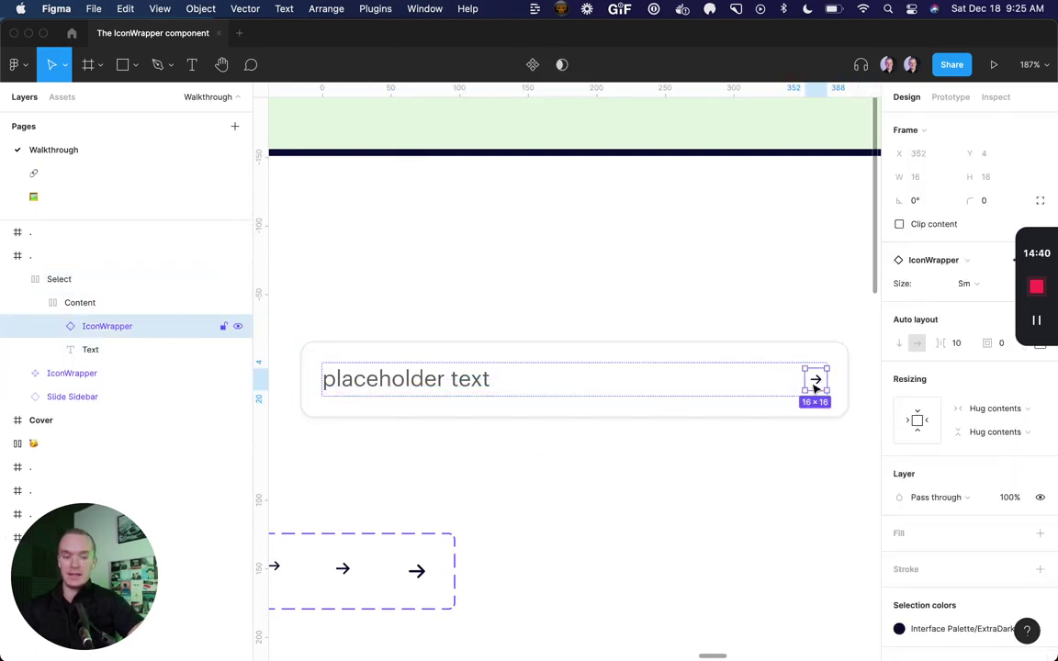
left_click(978, 287)
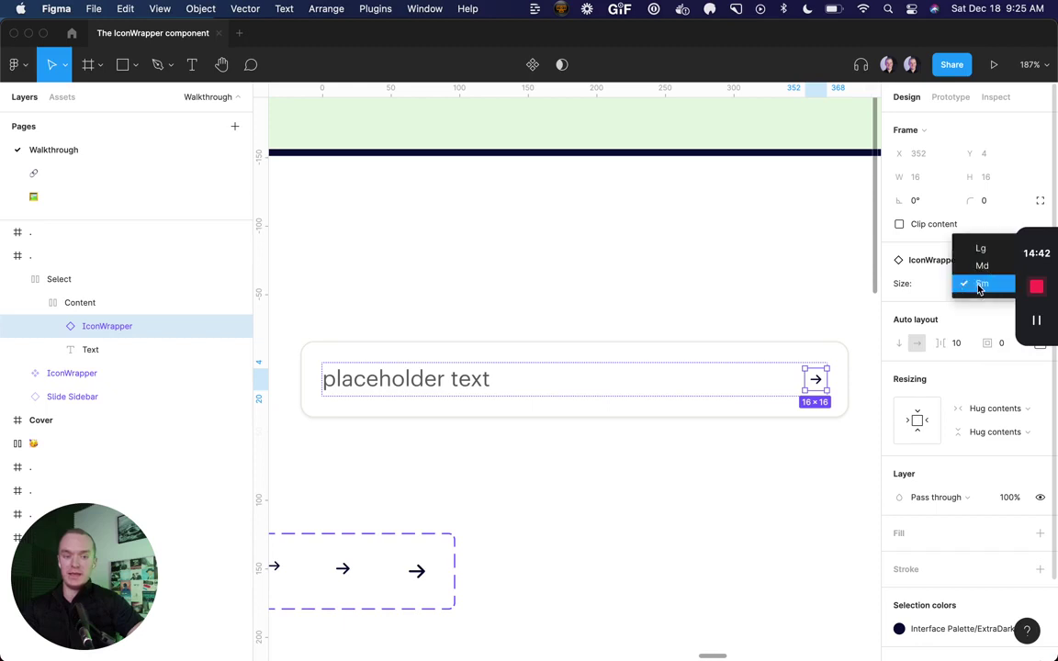
left_click(981, 267)
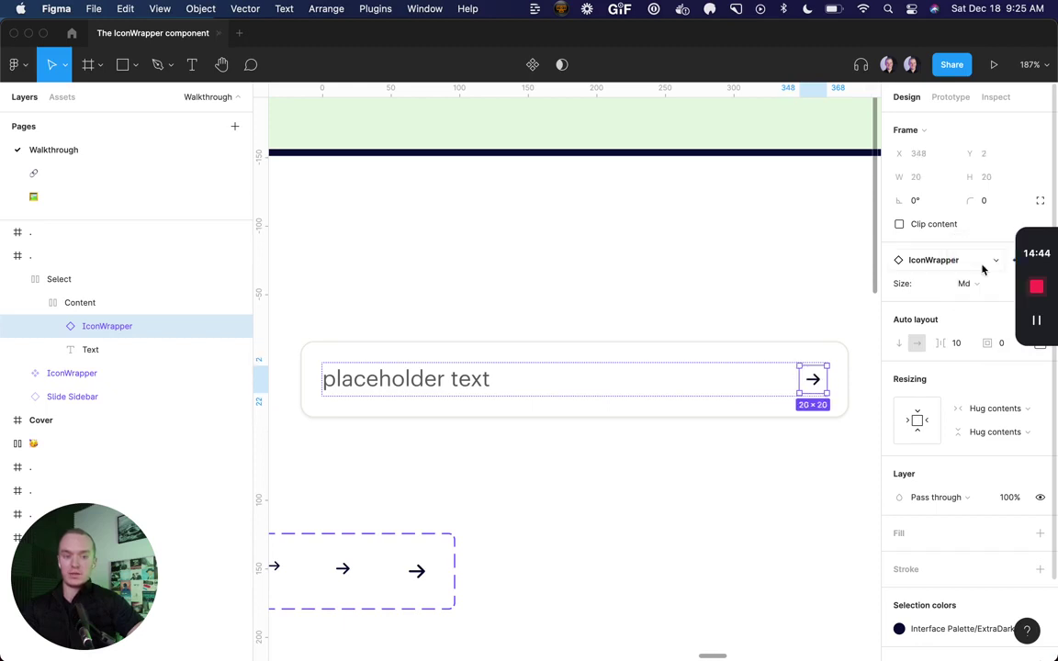
Turn the Select frame into a component and name it 'Select (test)'
left_click(751, 295)
left_click(589, 404)
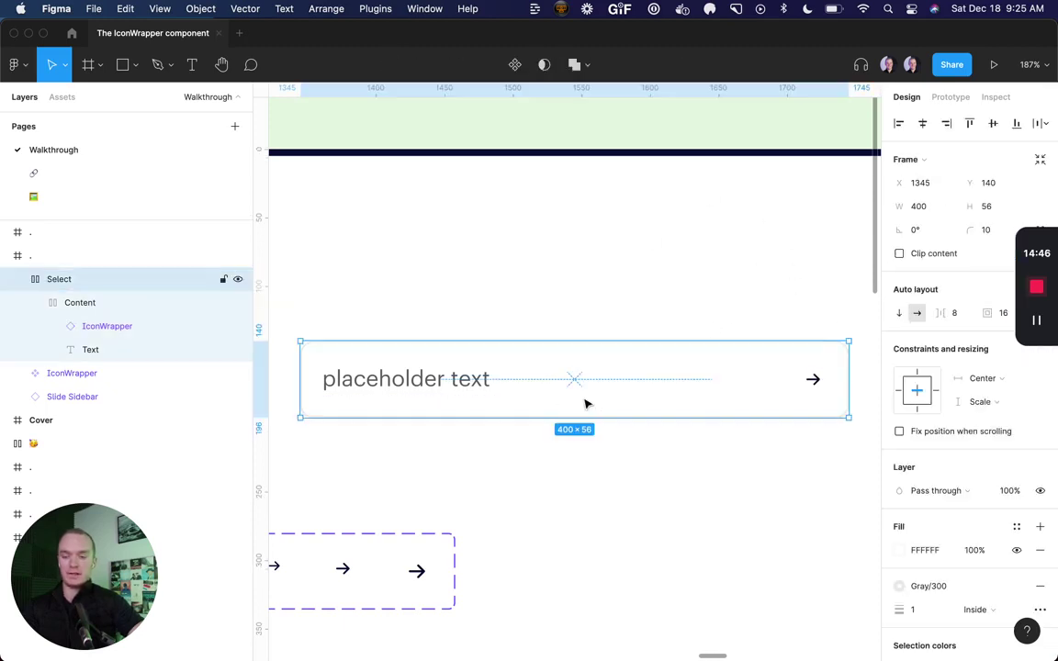
key("super+alt+k")
key("super+r")
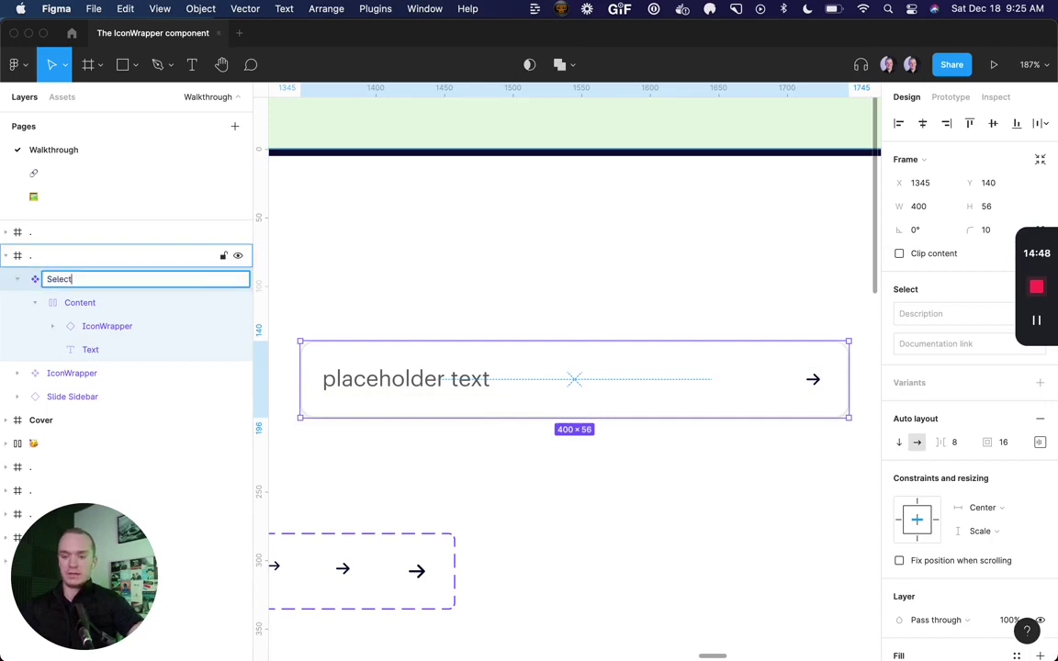
type("(test)")
key("Return")
left_click(385, 236)
Place an instance of the Select (test) component and zoom to it
scroll(385, 236, "down", 2)
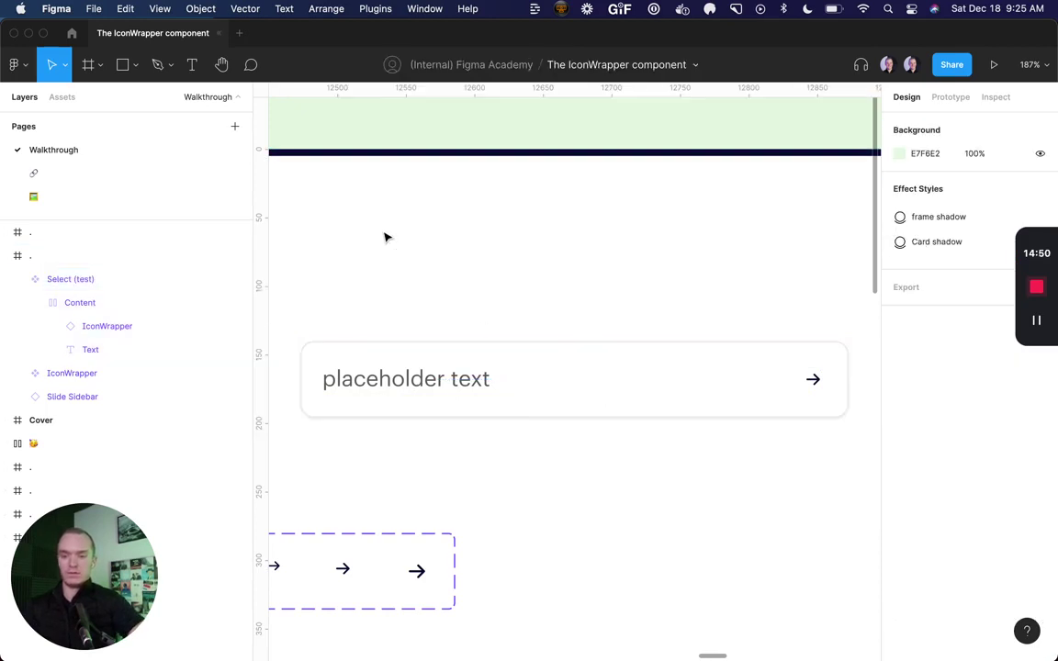
scroll(384, 236, "down", 3)
scroll(385, 236, "down", 5)
key("shift+i")
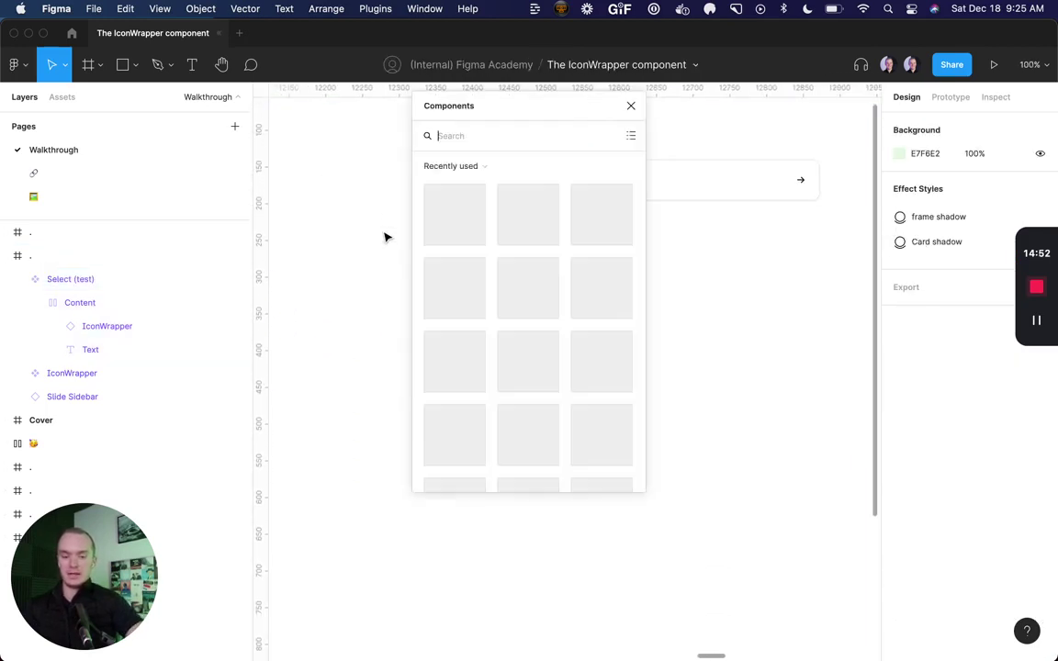
type("select test")
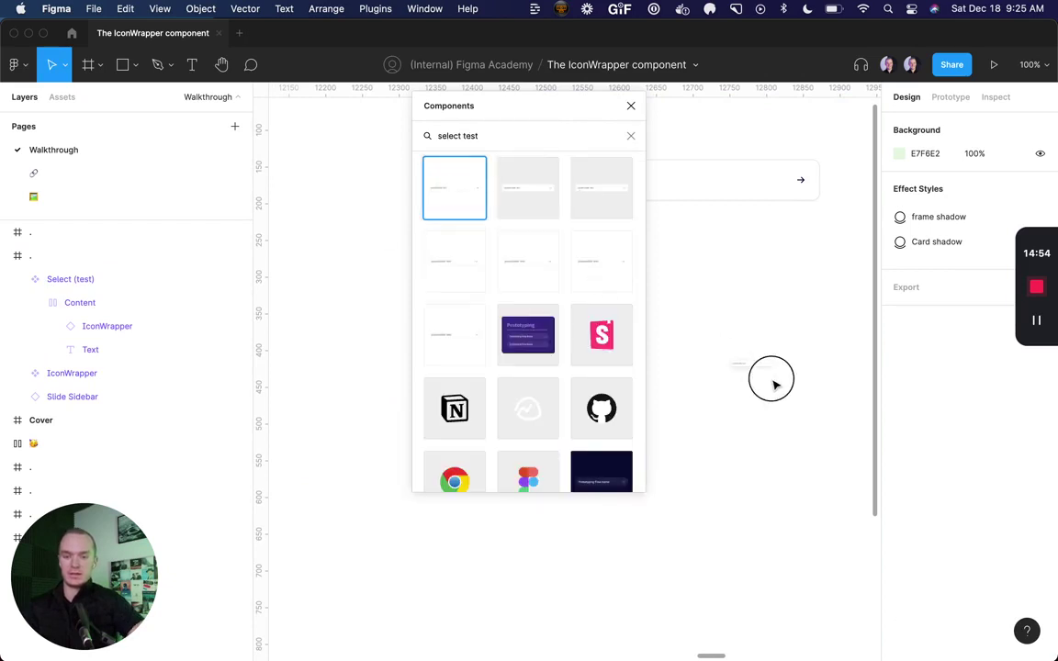
key("Return")
key("shift+2")
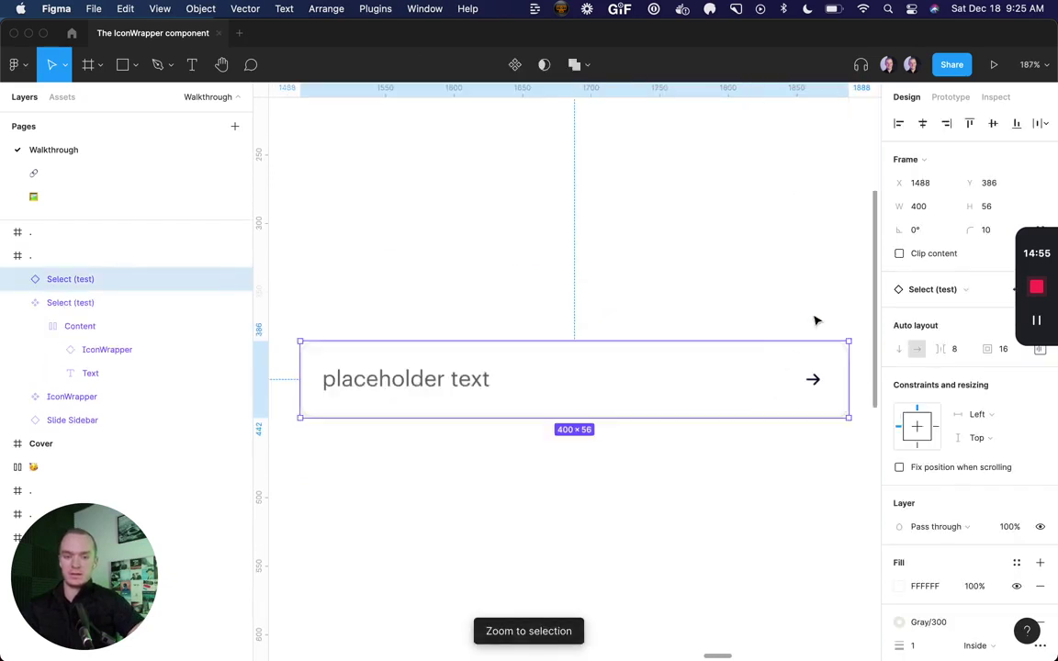
Switch the instance's nested IconWrapper size to Sm, then Md, then Lg (24×24)
left_click(817, 384, "super")
left_click(971, 283)
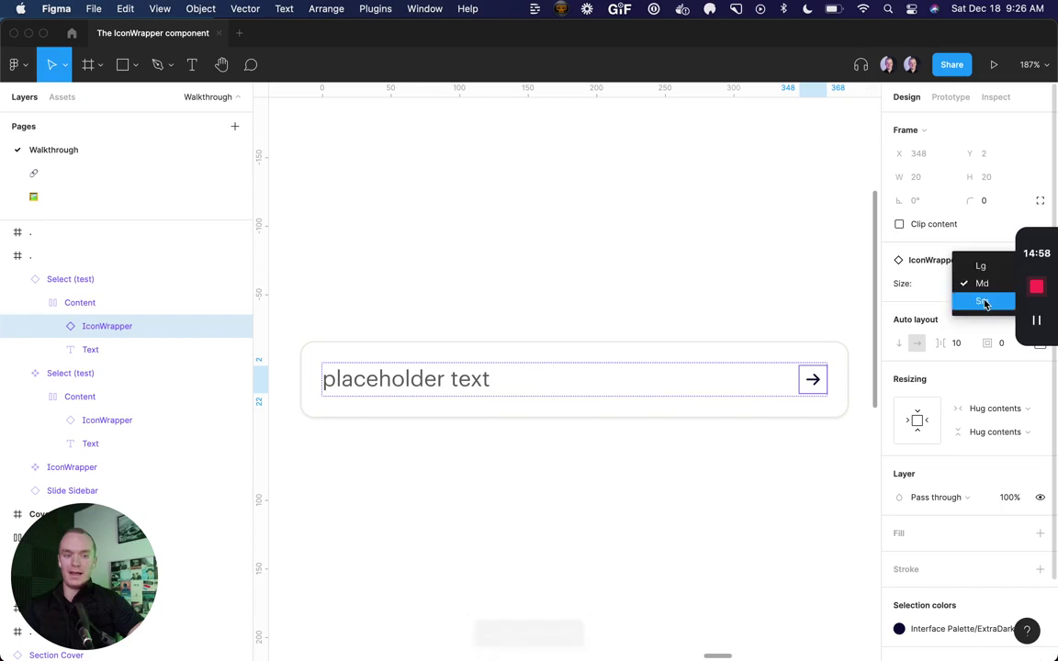
left_click(984, 301)
left_click(984, 286)
left_click(984, 286)
left_click(984, 285)
left_click(981, 266)
left_click(981, 292)
left_click(980, 266)
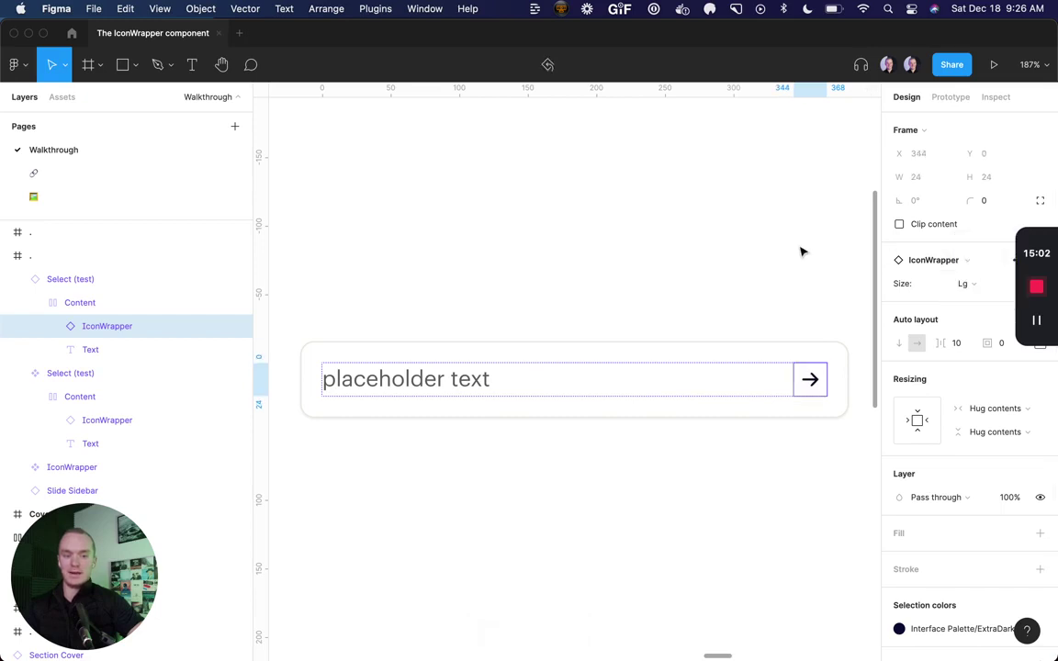
left_click(798, 250)
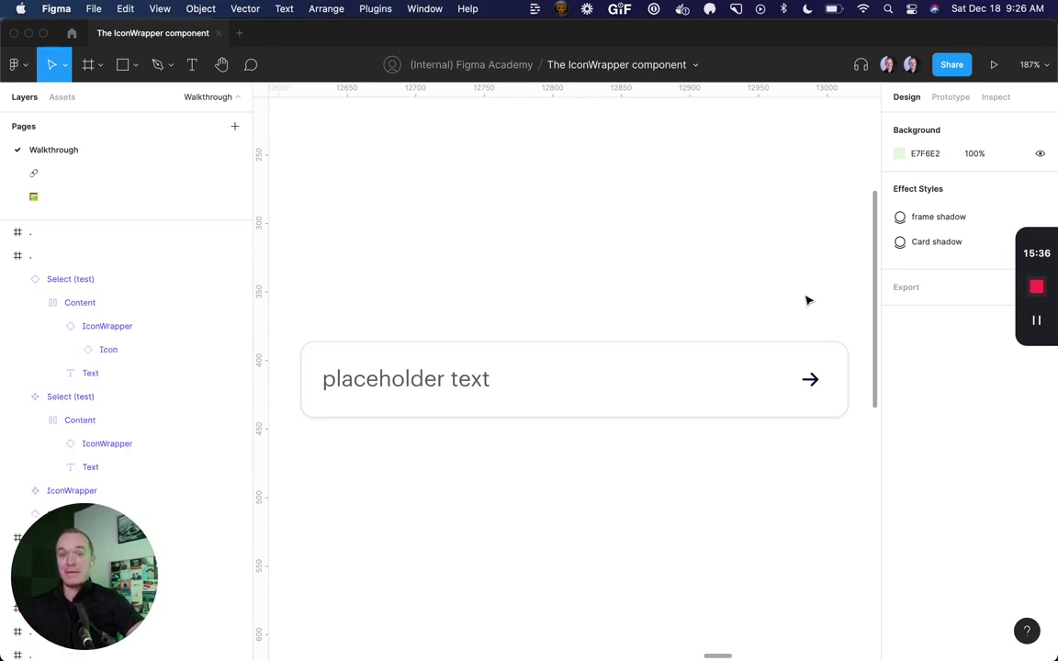
left_click(814, 386)
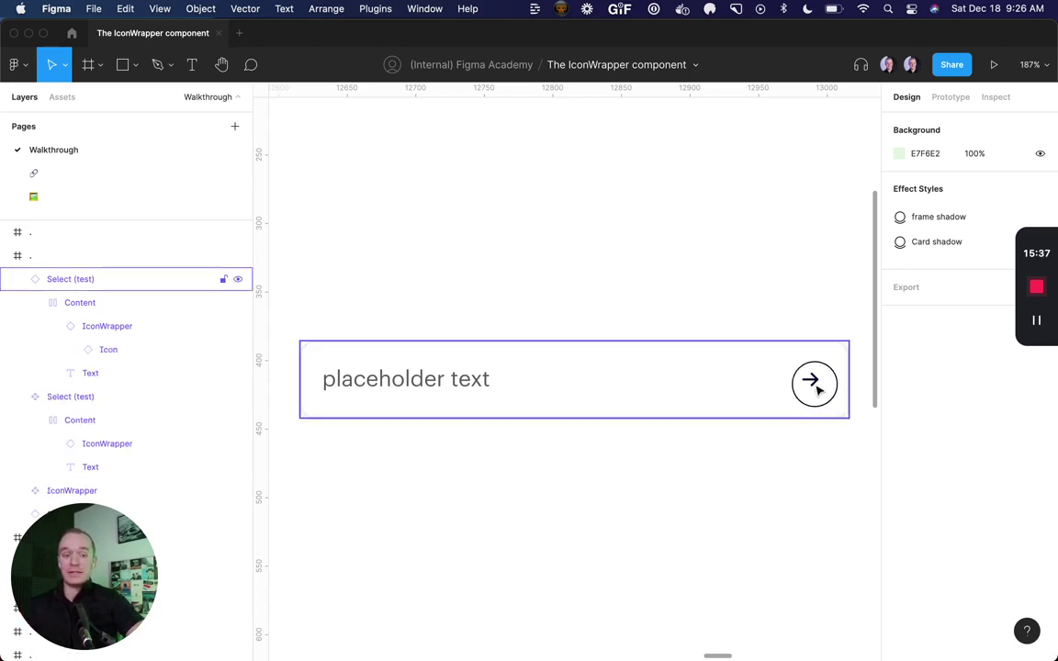
double_click(814, 386)
double_click(791, 379)
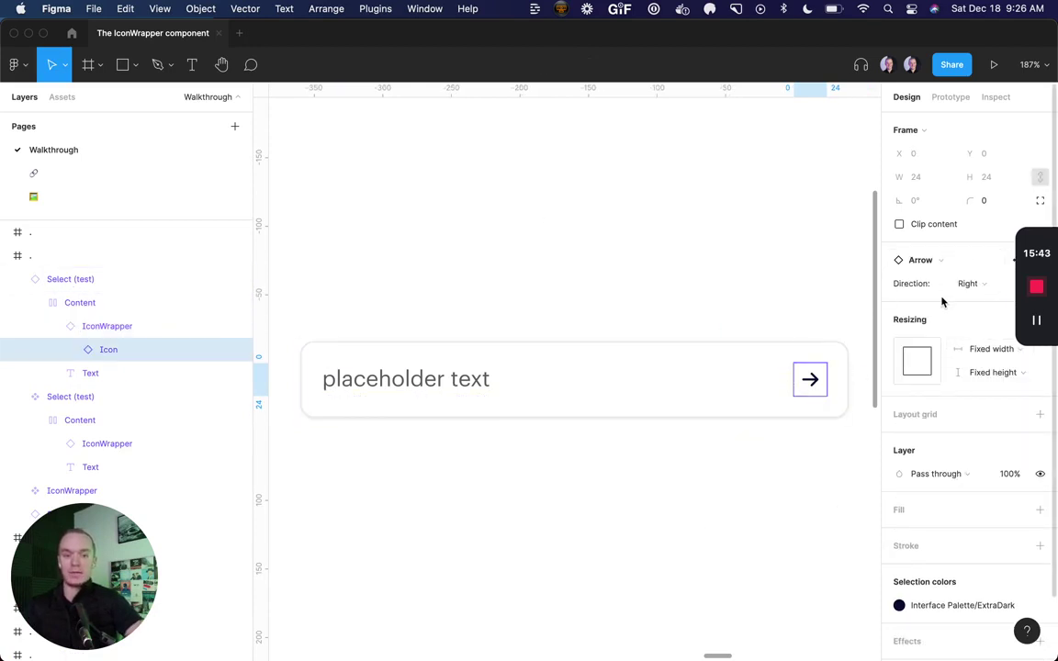
key("Escape")
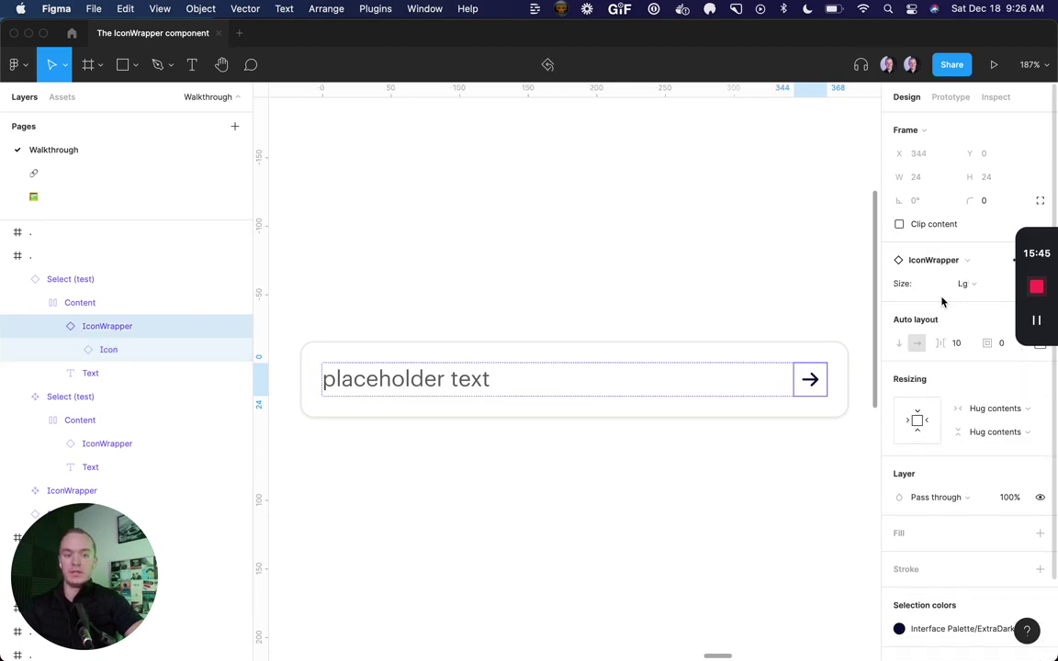
key("Return")
key("Escape")
key("Return")
key("Escape")
key("Return")
key("Escape")
left_click(786, 249)
left_click(698, 244)
left_click(809, 378)
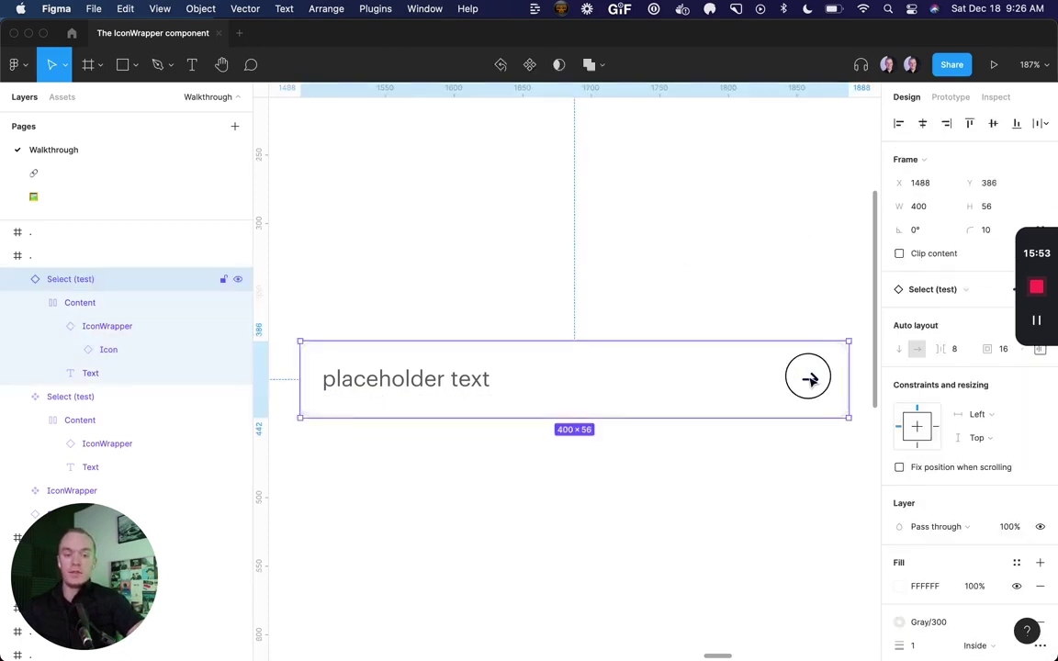
double_click(810, 380)
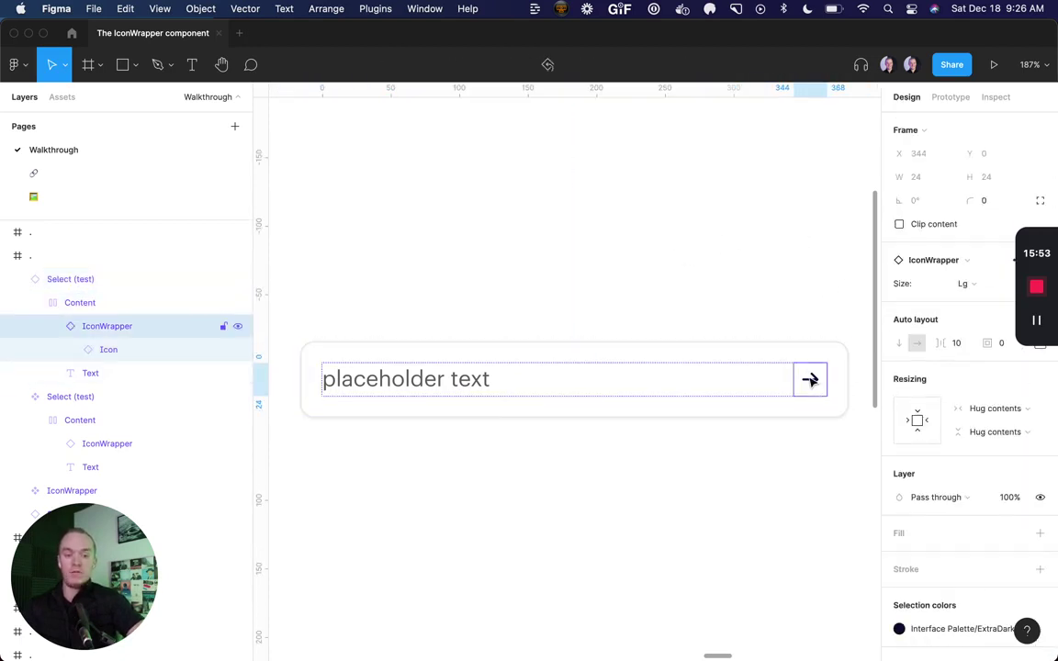
On the main IconWrapper component set, add a description saying it changes the nested icon's size
left_click(1010, 261)
left_click(677, 323)
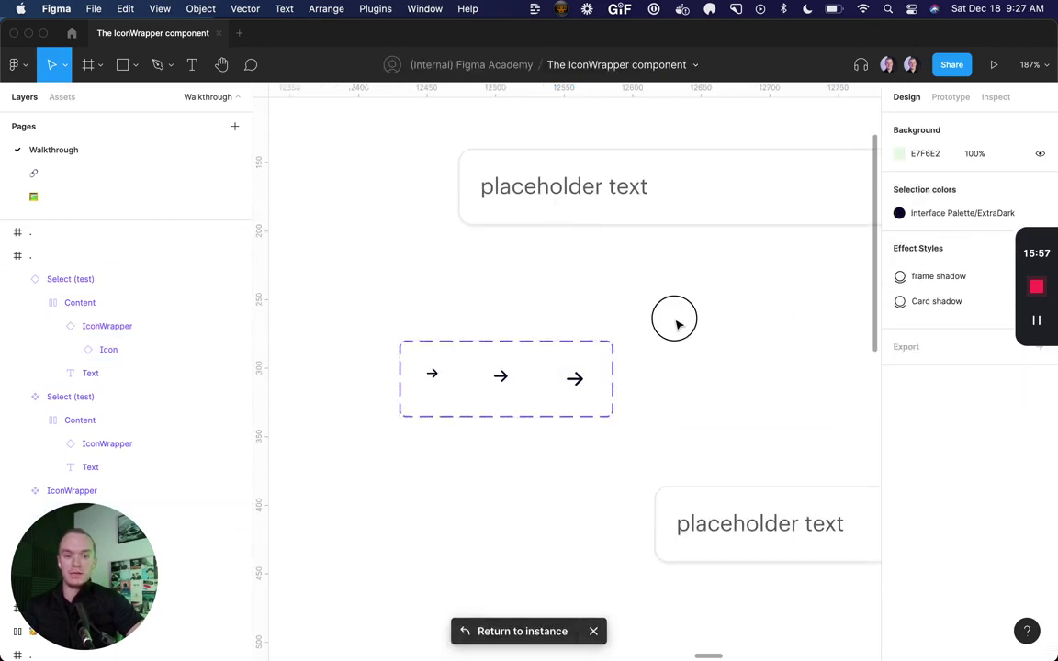
left_click(546, 378)
left_click(927, 287)
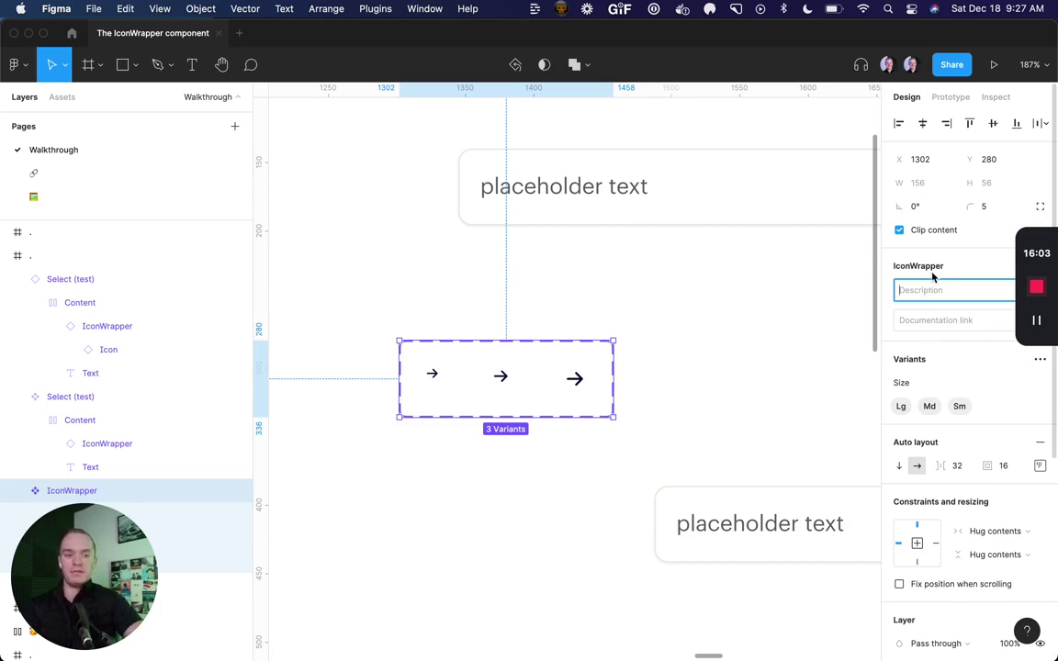
type("This ")
type("component allw")
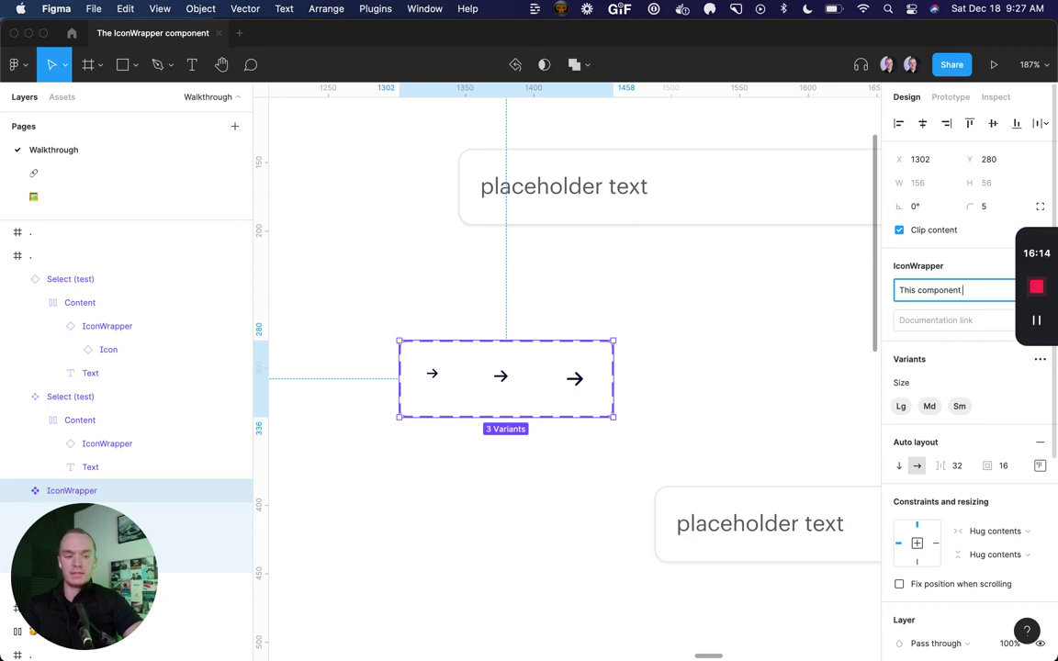
key("BackSpace")
type("ows you to change the size ")
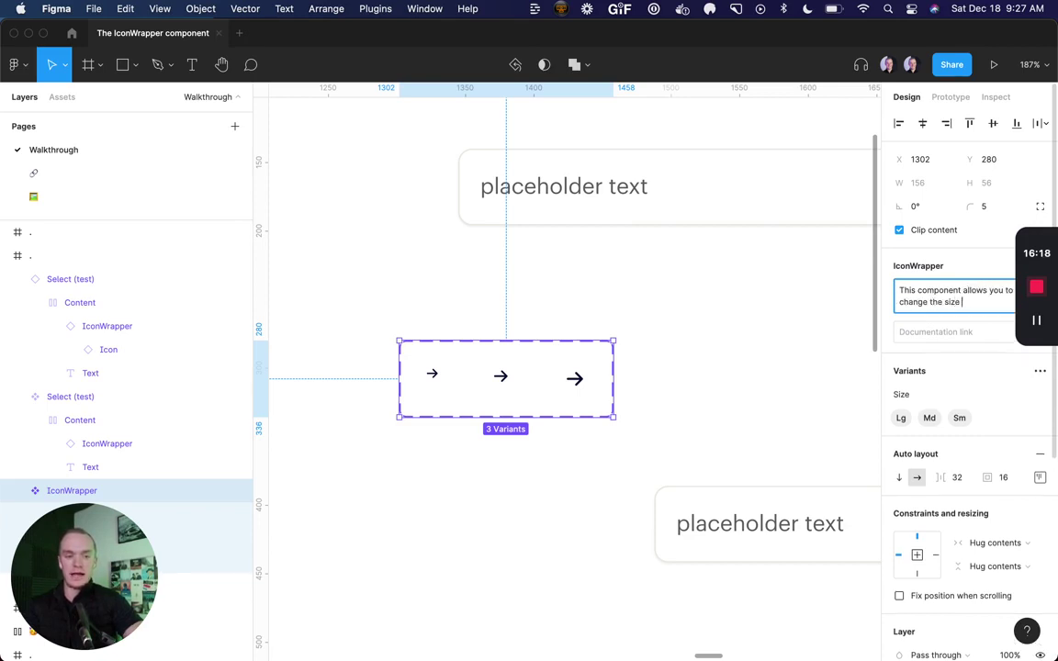
type("of the nested H")
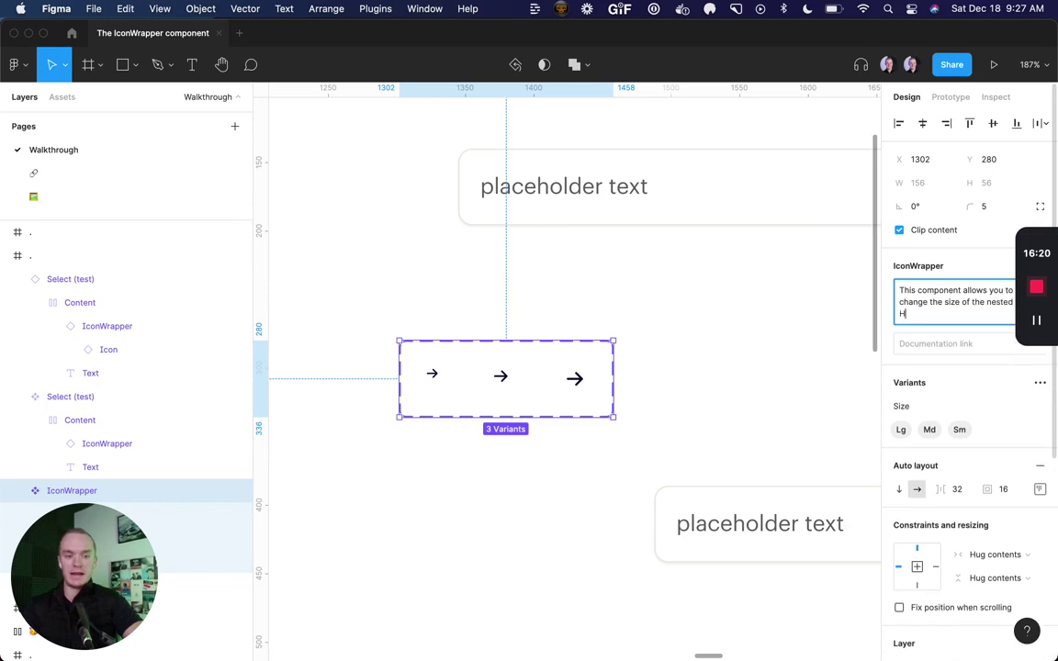
type("it ENTER")
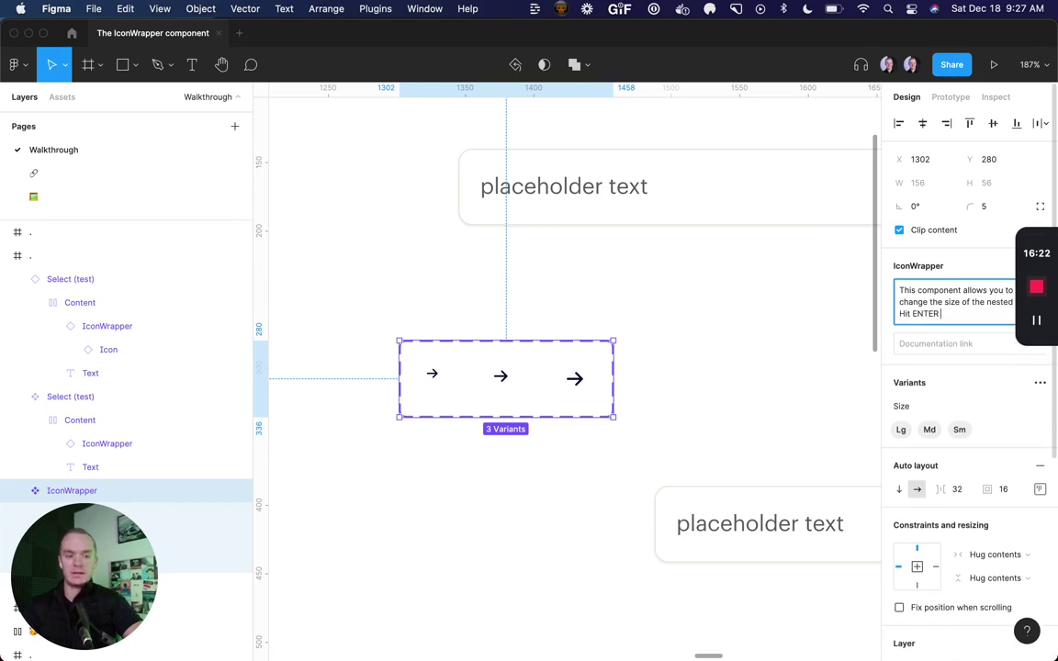
type(" to change the icon")
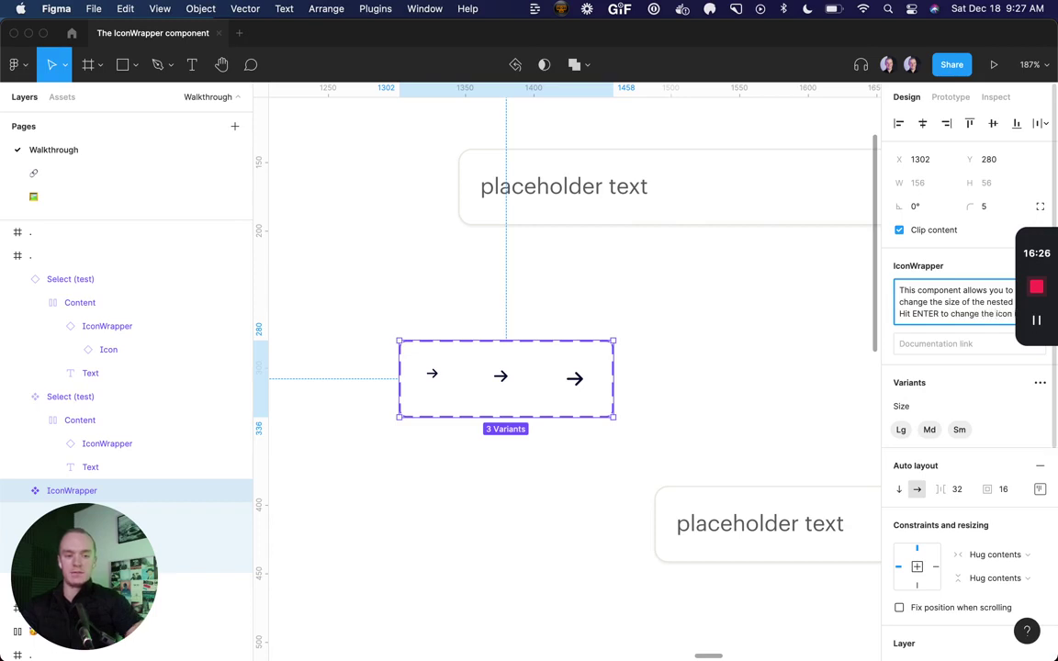
left_click(739, 340)
Check the description on the instance's IconWrapper and inspect its nested icon swap options
scroll(701, 340, "down", 3)
scroll(701, 340, "right", 3)
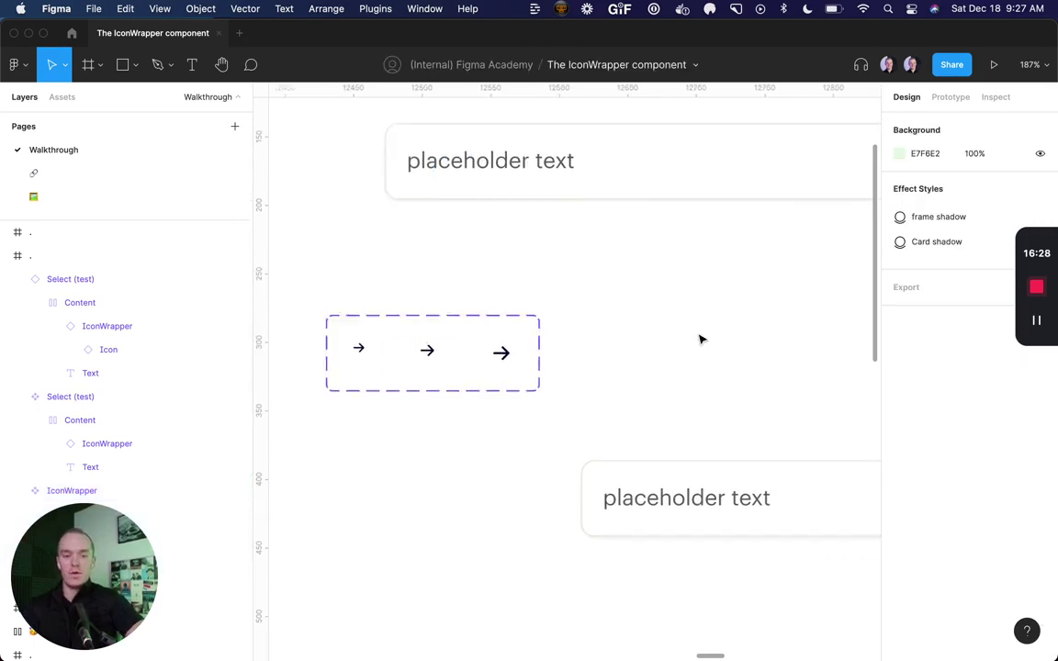
scroll(700, 340, "down", 3)
scroll(701, 340, "left", 2)
left_click(708, 307, "super")
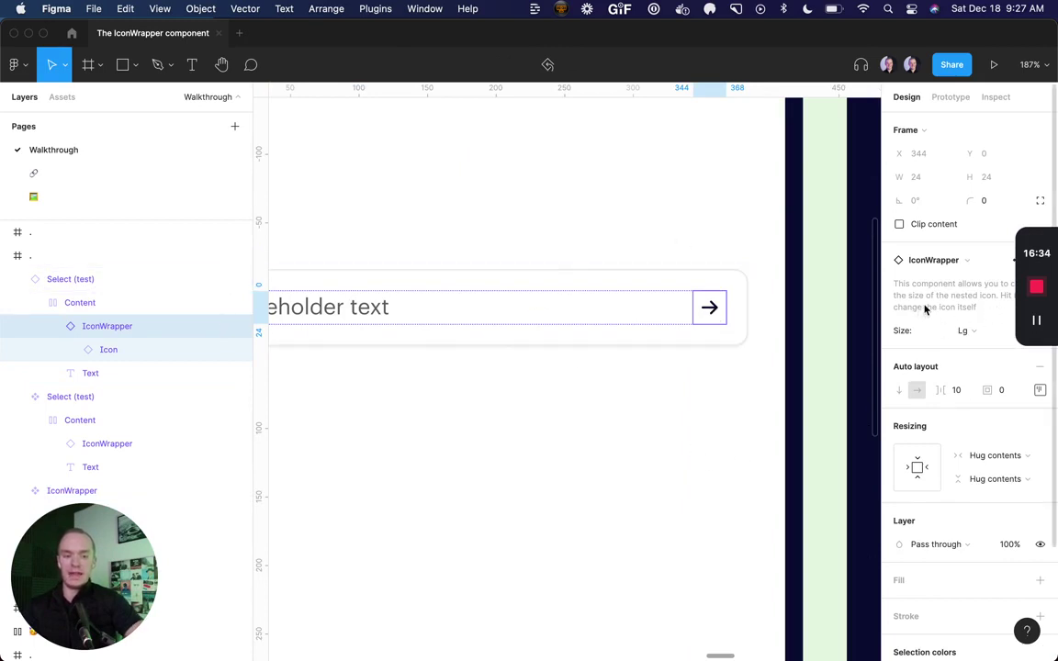
key("Return")
left_click(955, 260)
left_click(737, 212)
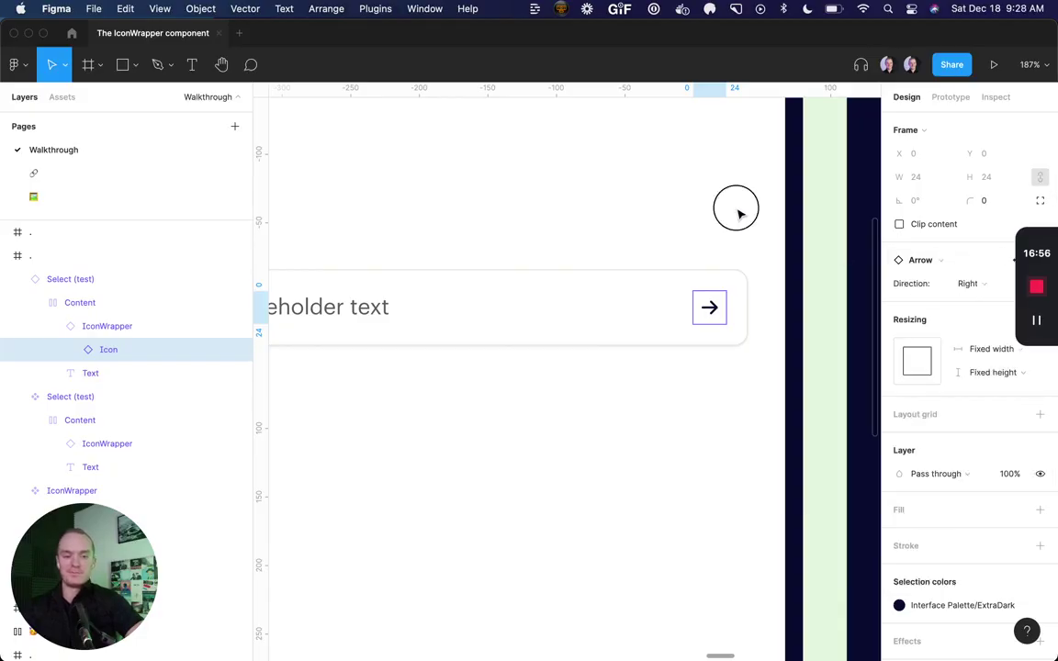
left_click(740, 215)
scroll(739, 214, "down", 5)
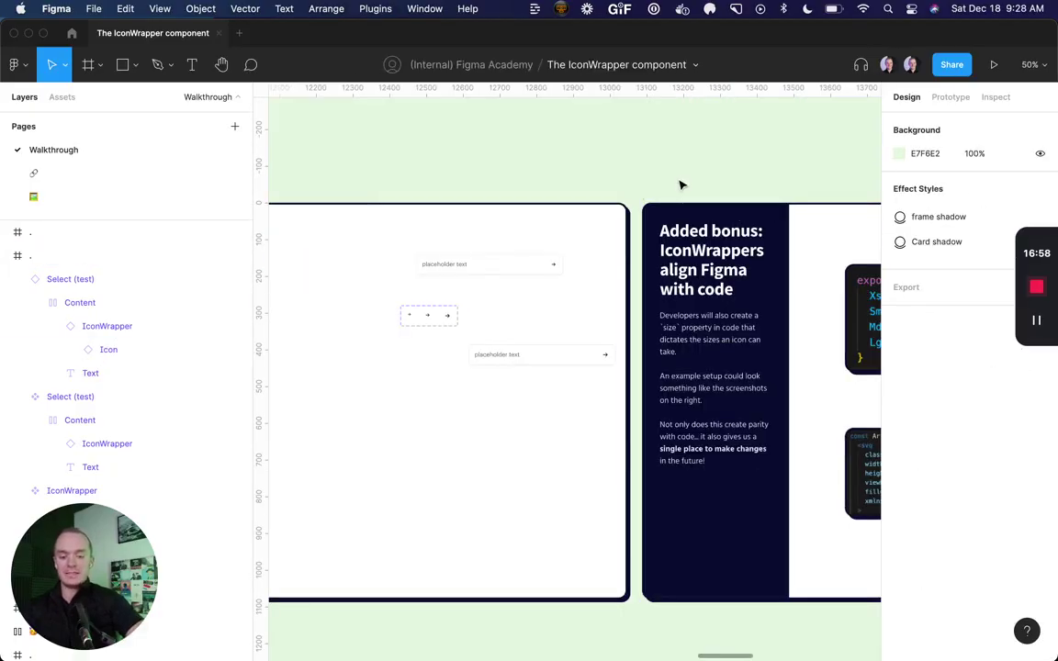
Hide the interface and fit the 'Added bonus' Size enum slide to the screen
key("ctrl+backslash")
key("n")
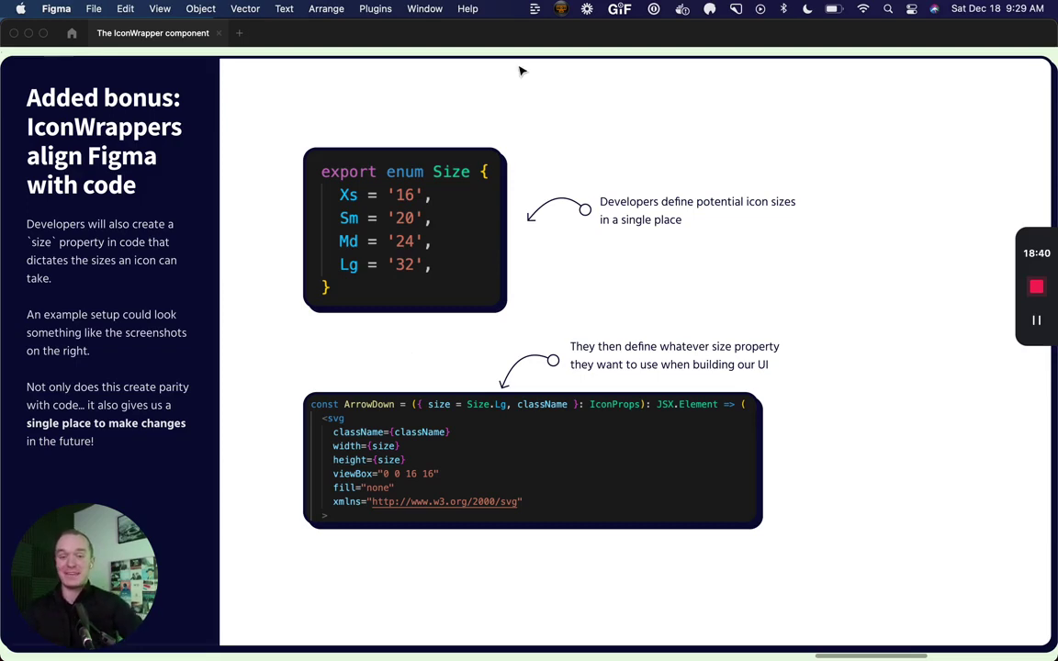
Advance to the closing Figma Academy promo slide
key("Right")
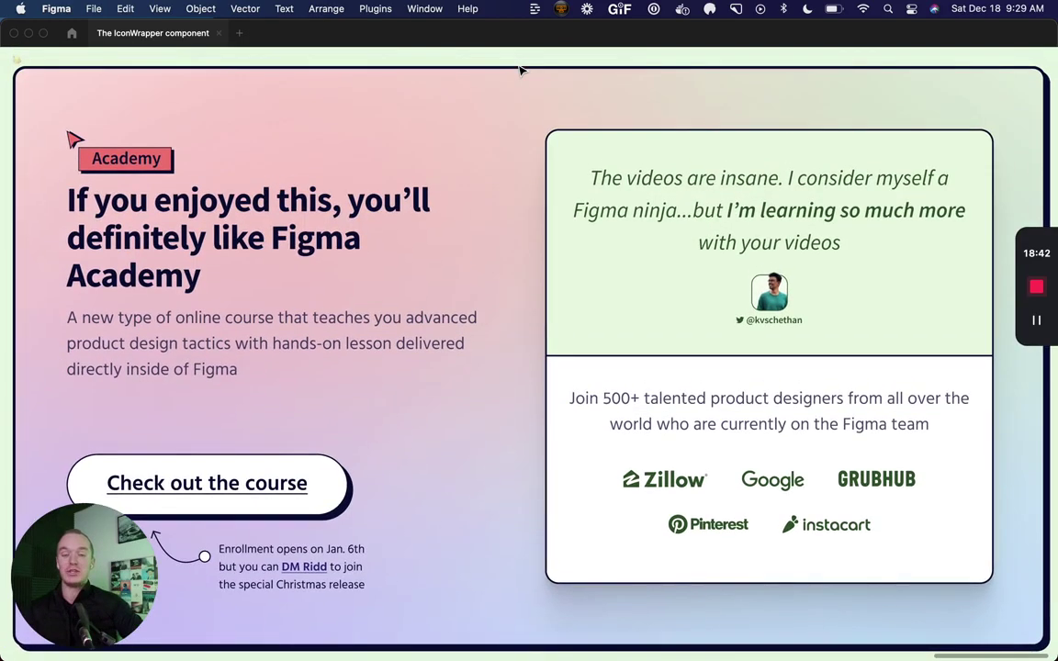